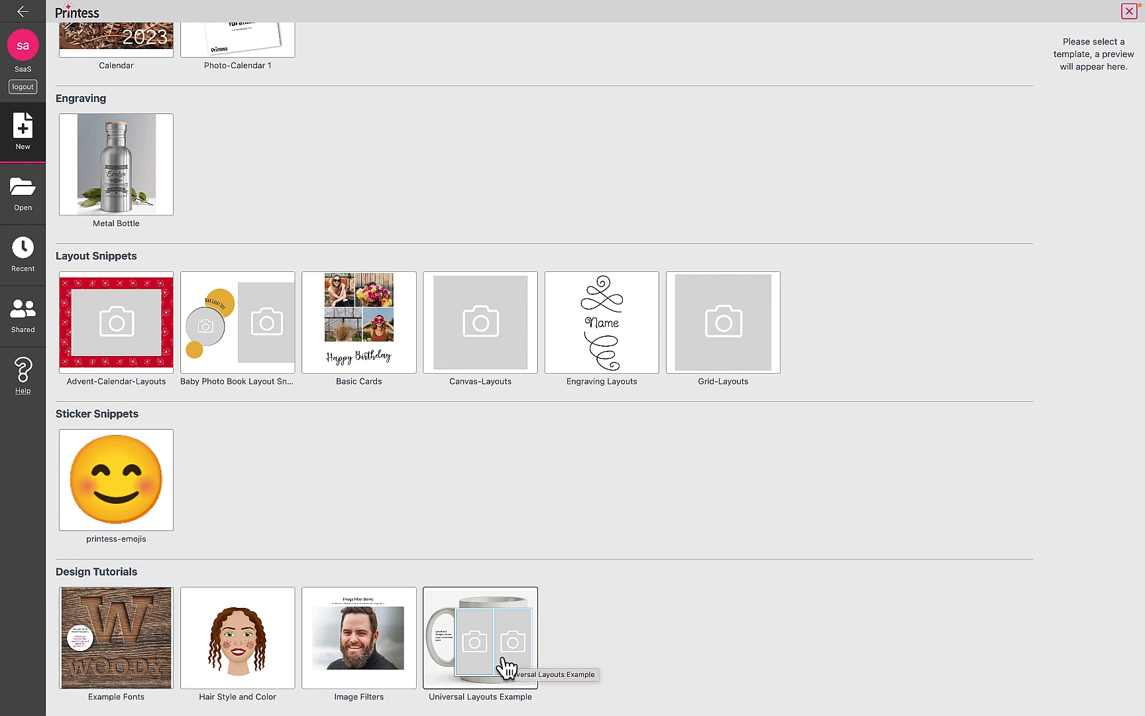
- Open the Universal Layouts Example template, start the buyer preview and show its Canvas+Bleed document
double_click(502, 659)
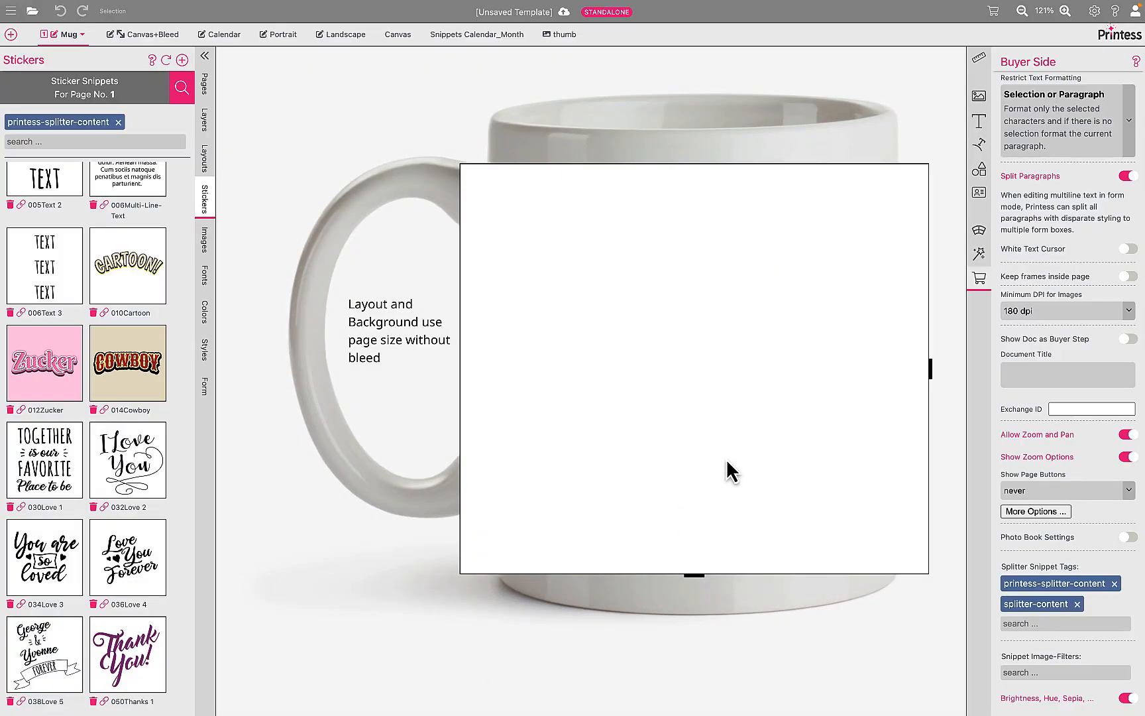
left_click(993, 12)
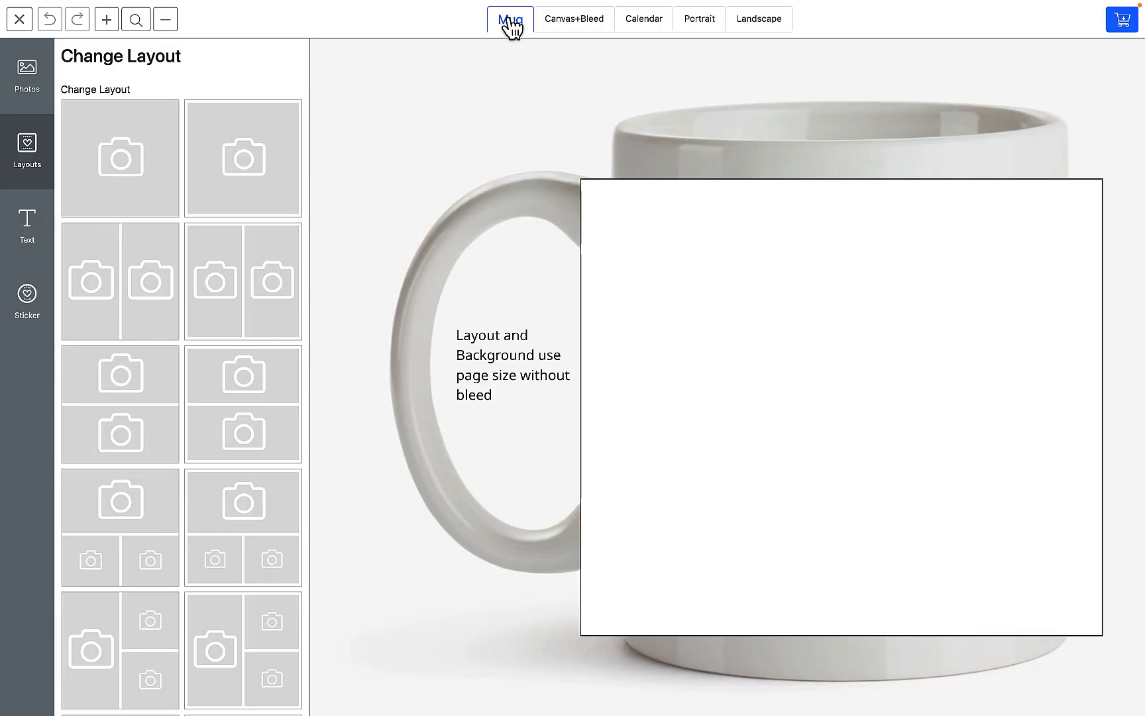
left_click(581, 30)
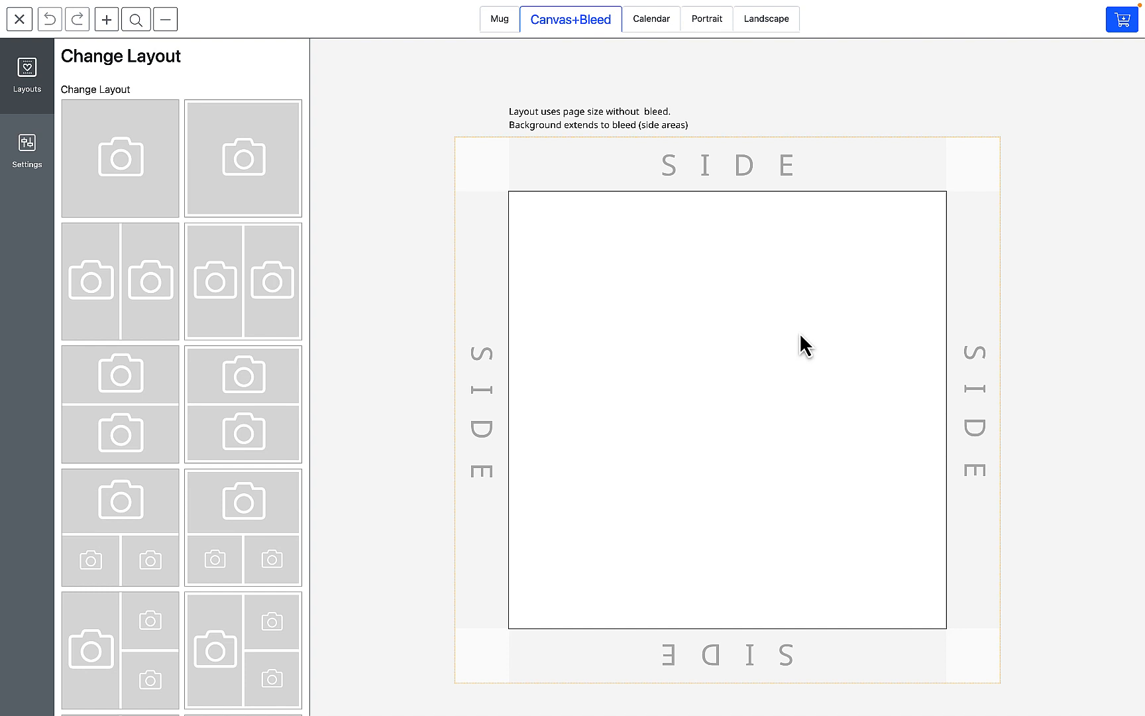
- Apply the single-photo layout with a white margin to the Mug document and to the Canvas+Bleed document
left_click(505, 21)
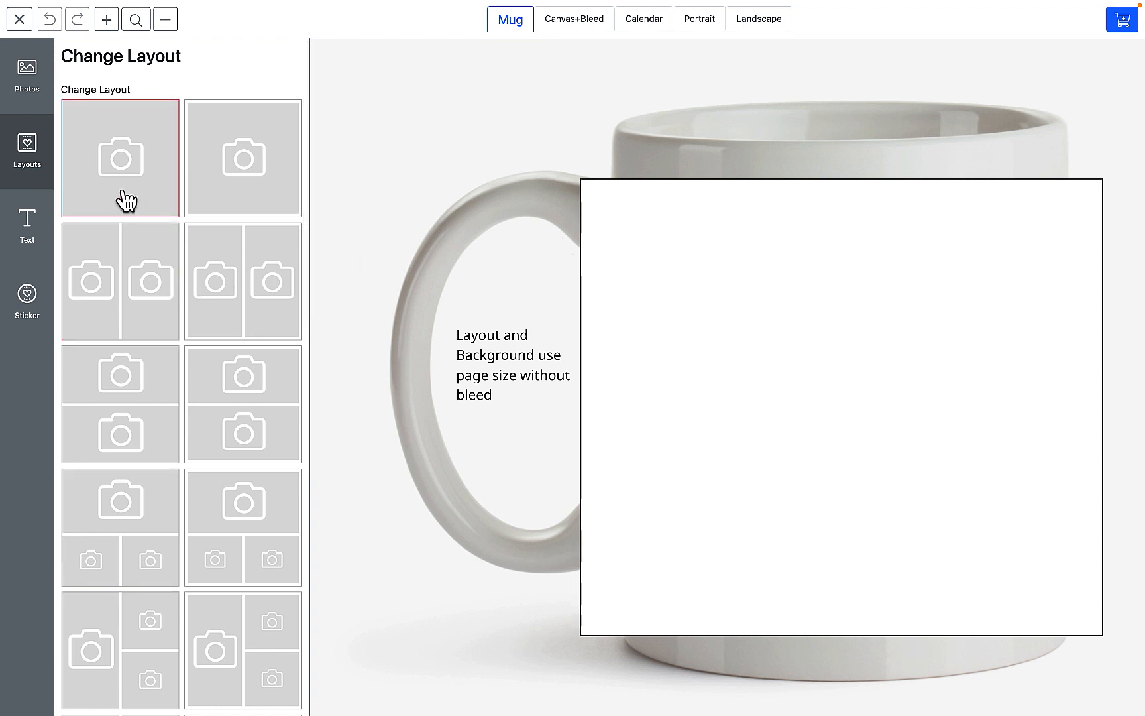
left_click(228, 188)
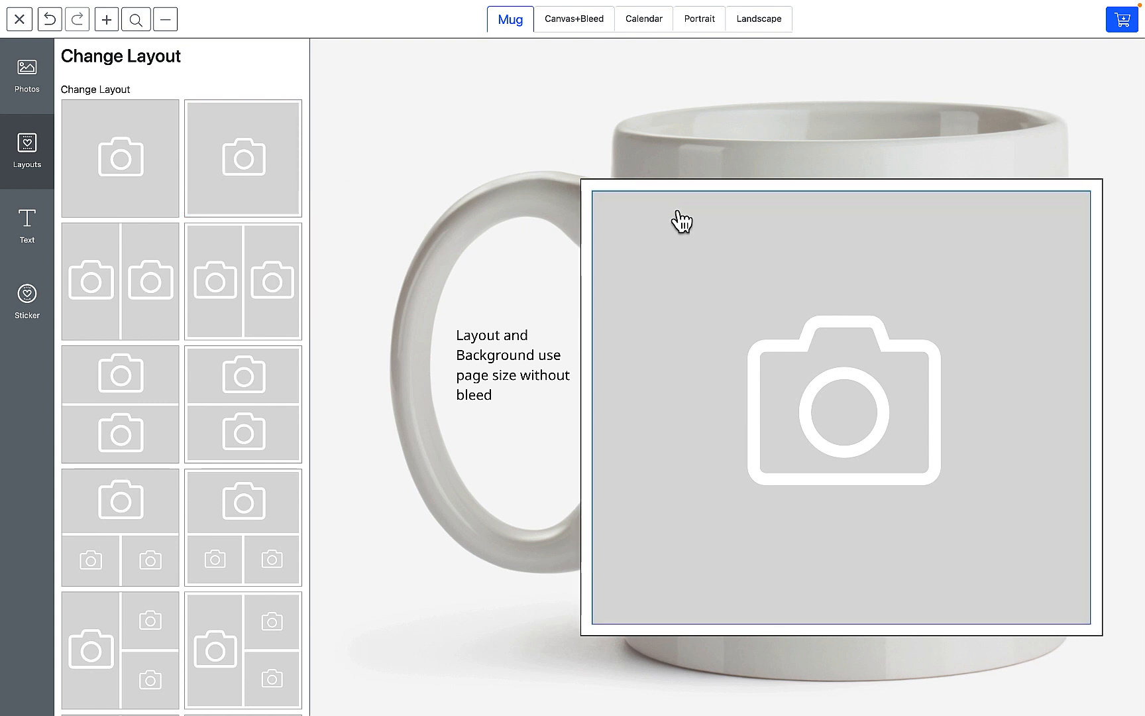
left_click(598, 25)
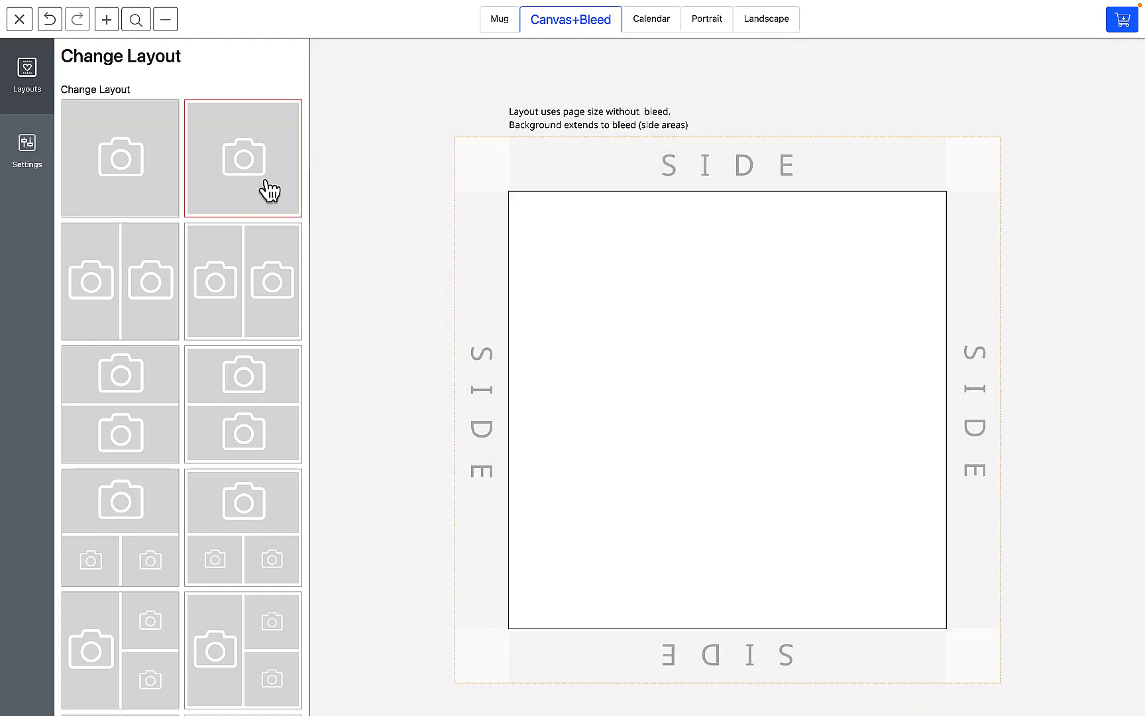
left_click(269, 189)
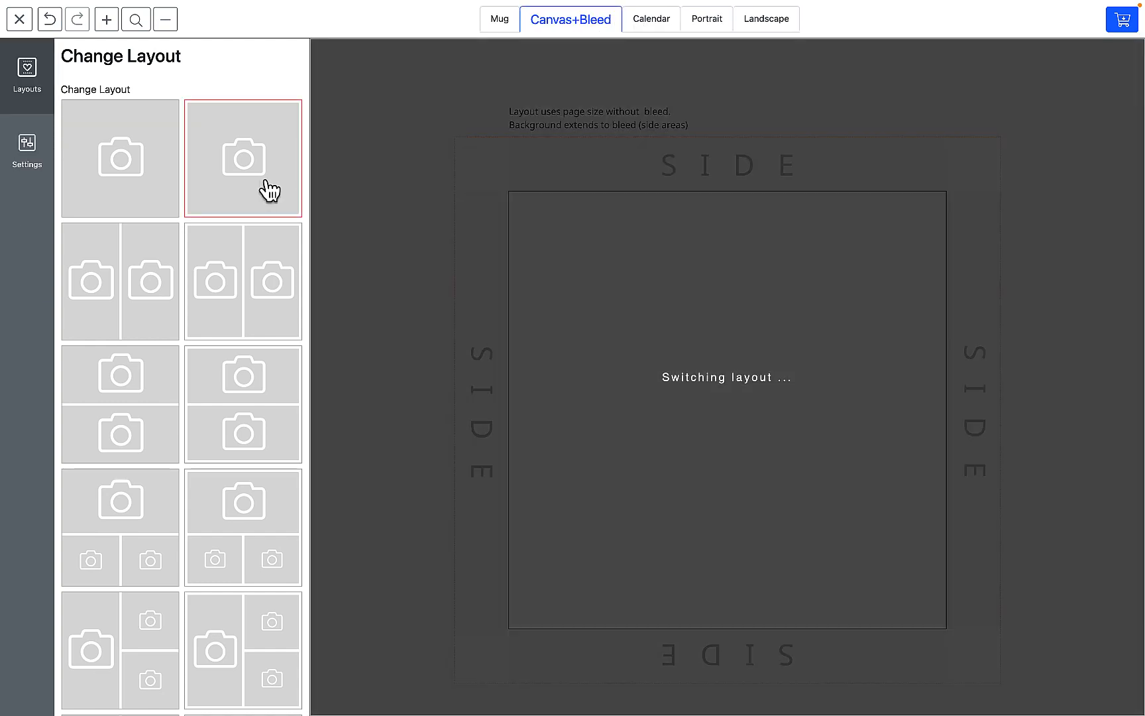
- Switch the Mug and Canvas+Bleed documents to the borderless single-photo layout
left_click(500, 26)
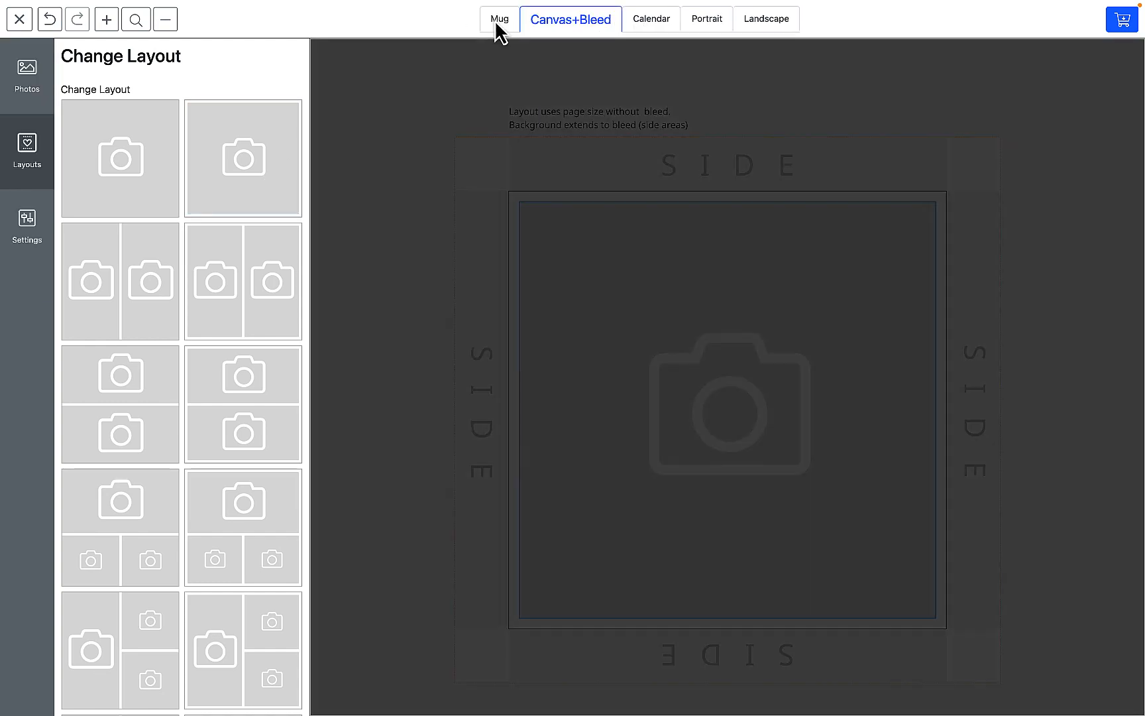
left_click(155, 158)
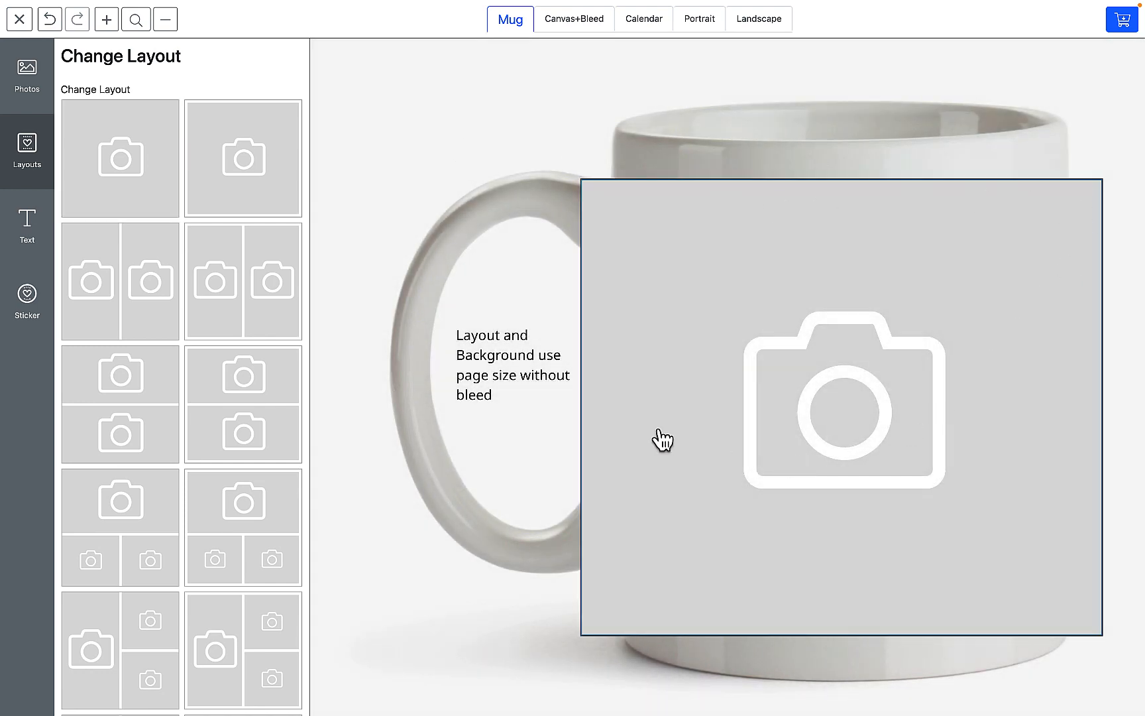
left_click(587, 30)
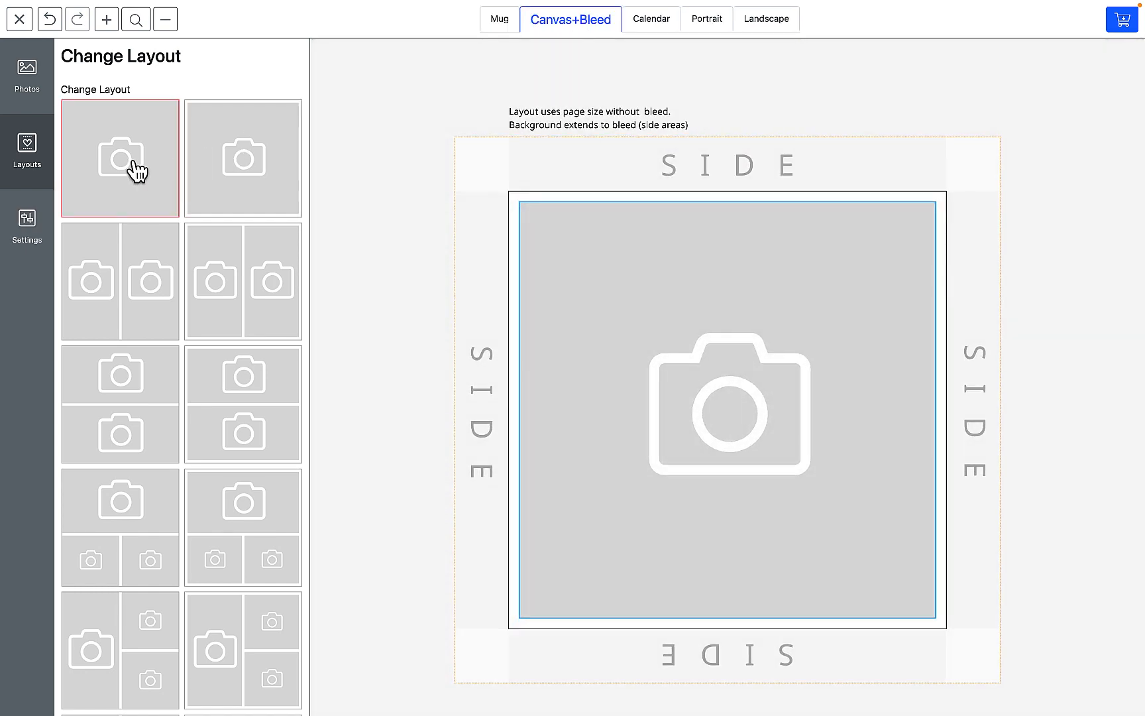
left_click(137, 171)
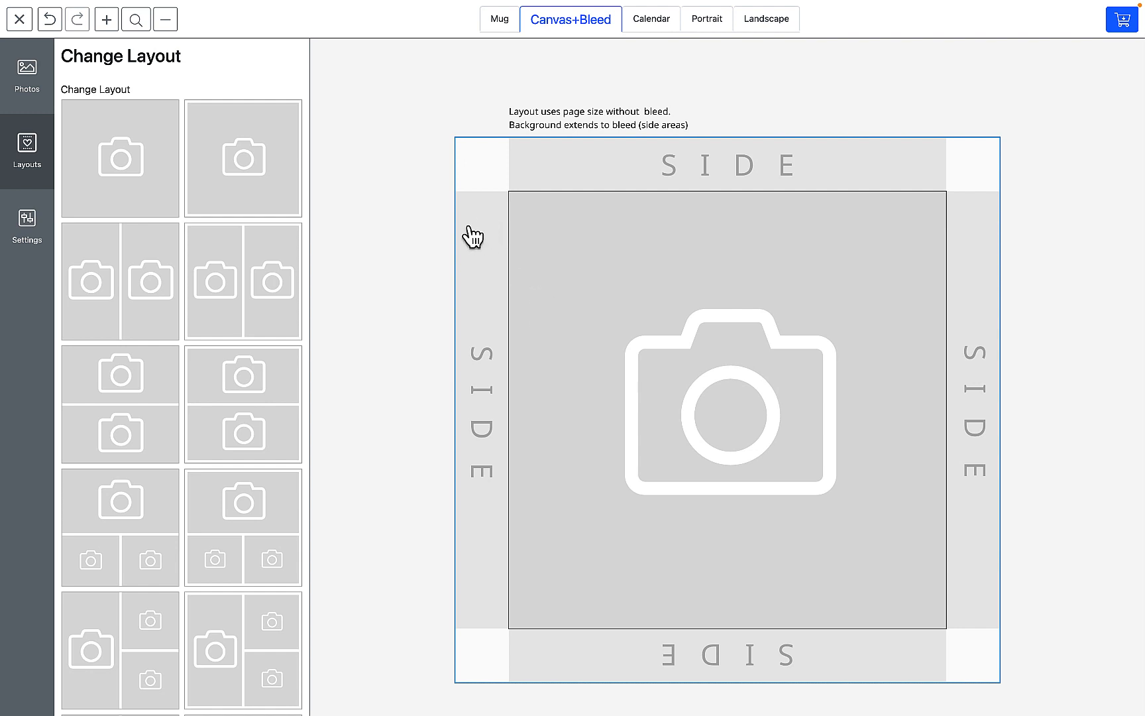
- Upload friendship.jpg from the desktop into the photo frame of the Canvas+Bleed document
left_click(473, 235)
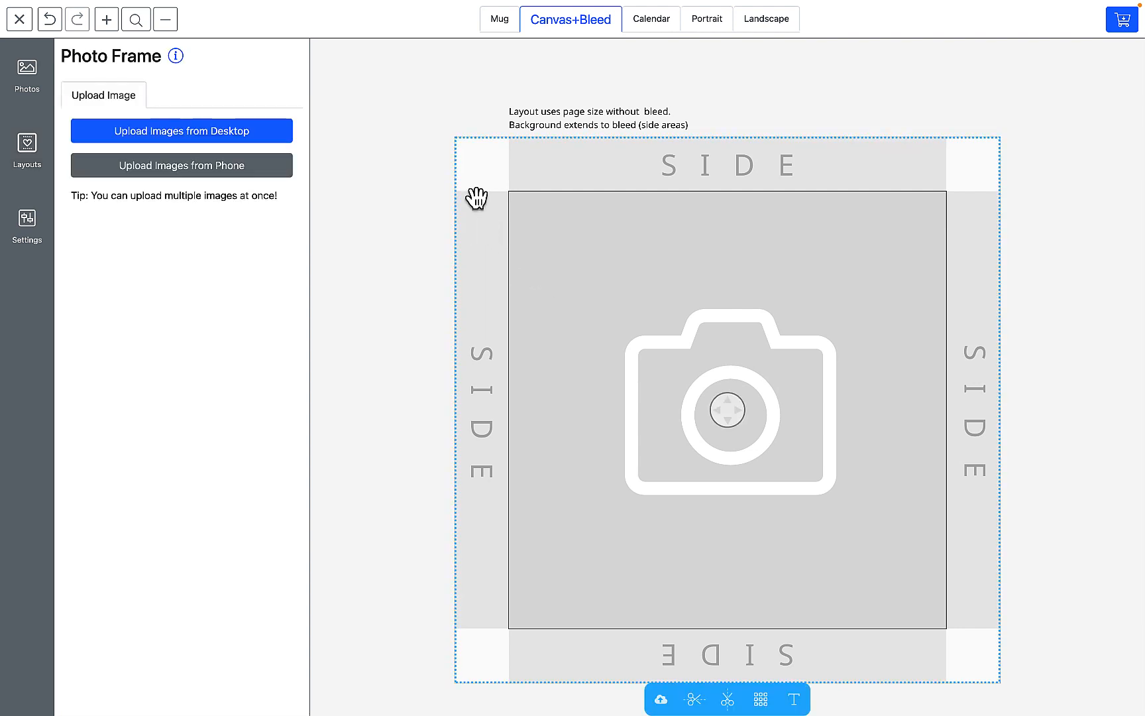
left_click(166, 138)
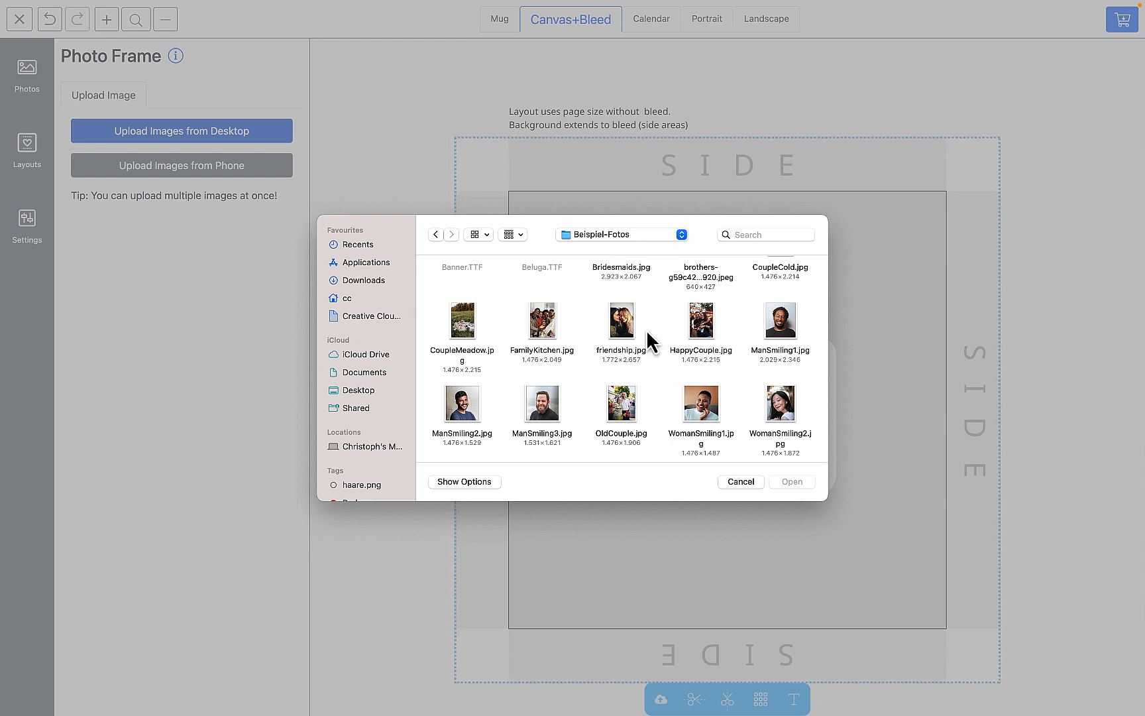
double_click(605, 328)
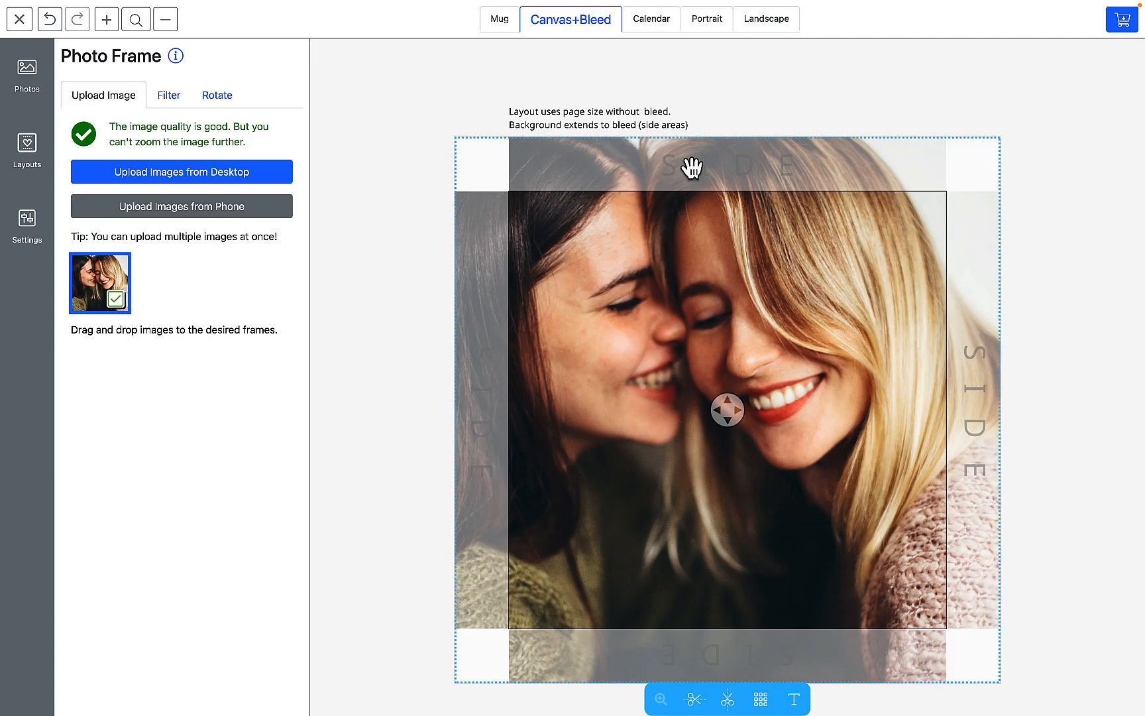
- Fill the Mug document's empty photo frame with the already uploaded photo of the two women
left_click(499, 21)
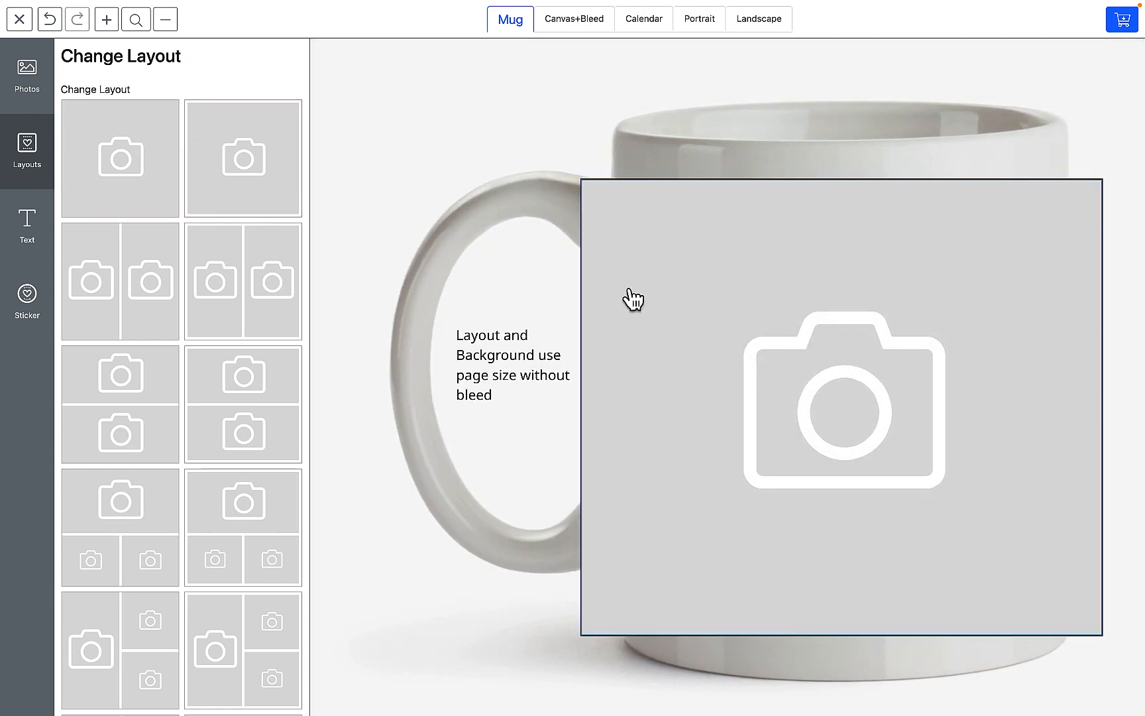
left_click(629, 292)
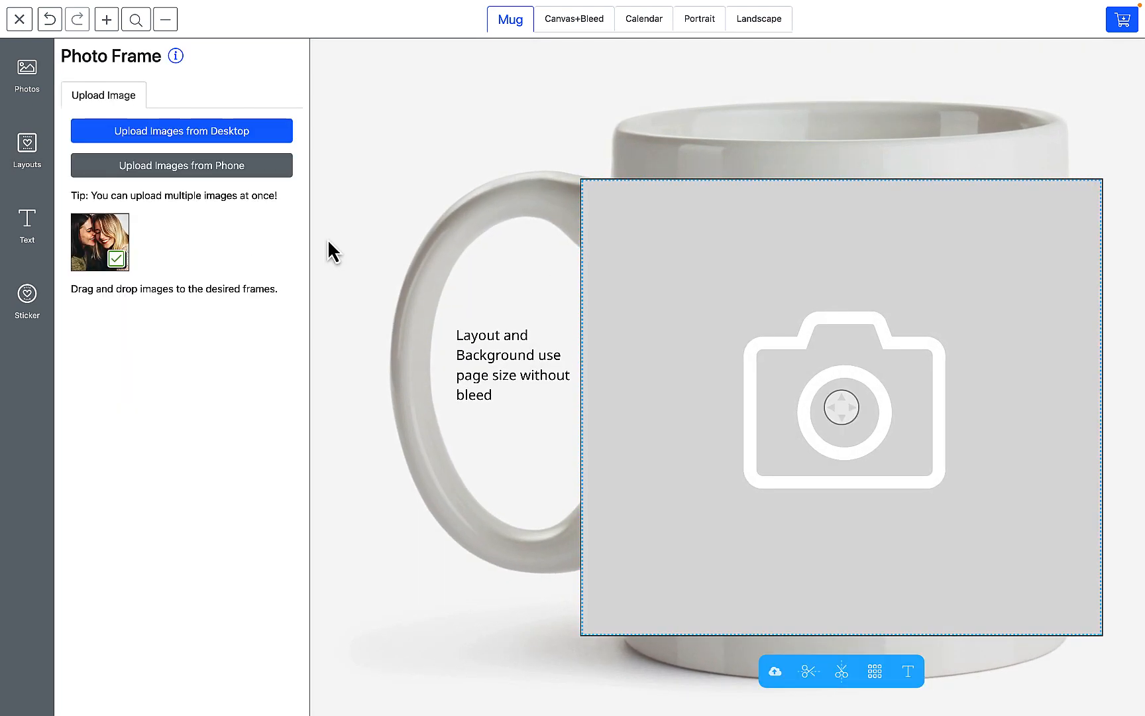
left_click(116, 247)
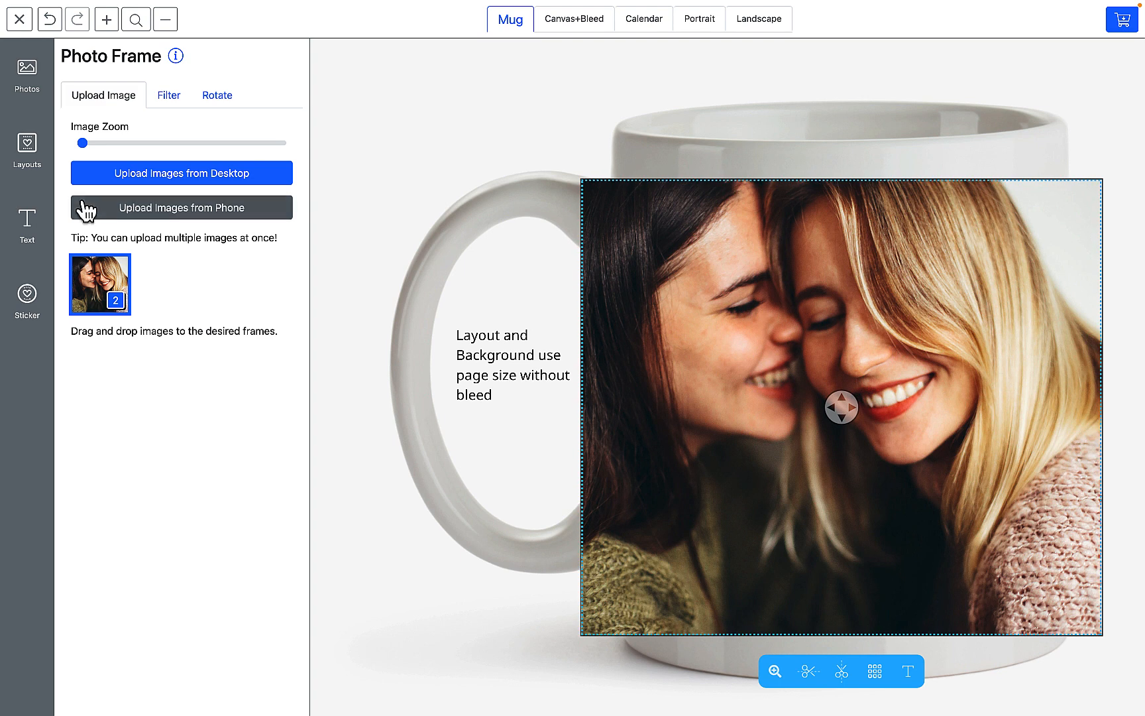
- Apply borderless three-photo layouts: one wide frame above two small ones on the Mug, one tall frame beside two stacked ones on Canvas+Bleed
left_click(30, 149)
scroll(232, 258, "down", 2)
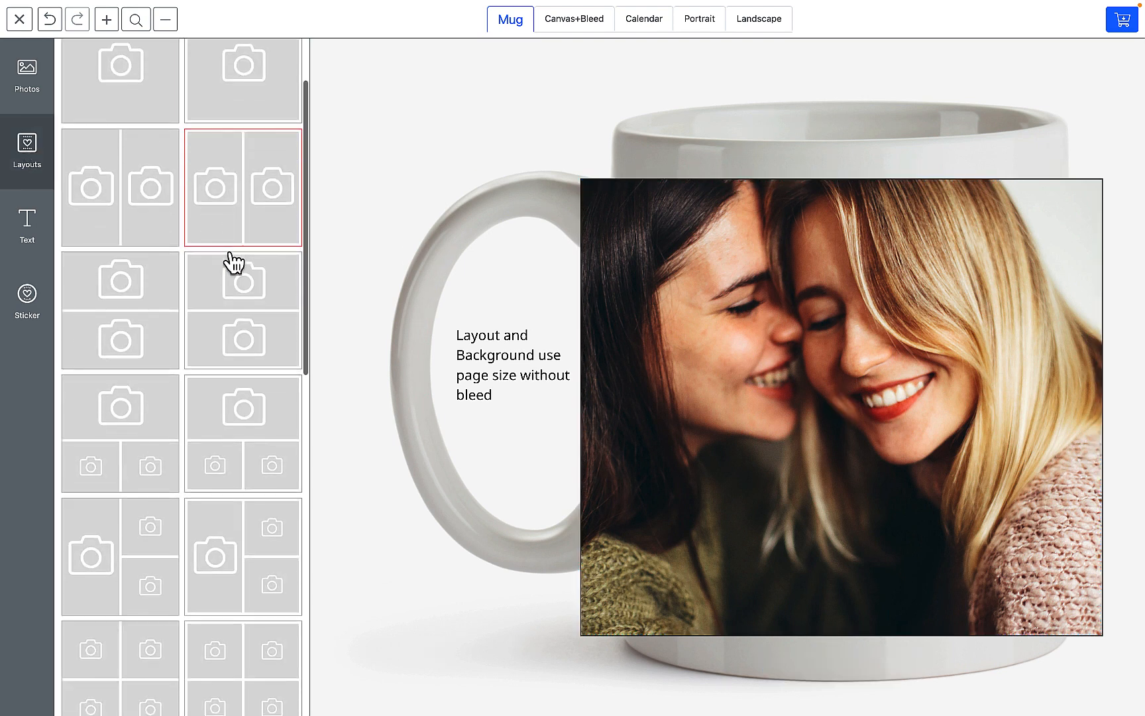
scroll(231, 262, "down", 3)
left_click(152, 286)
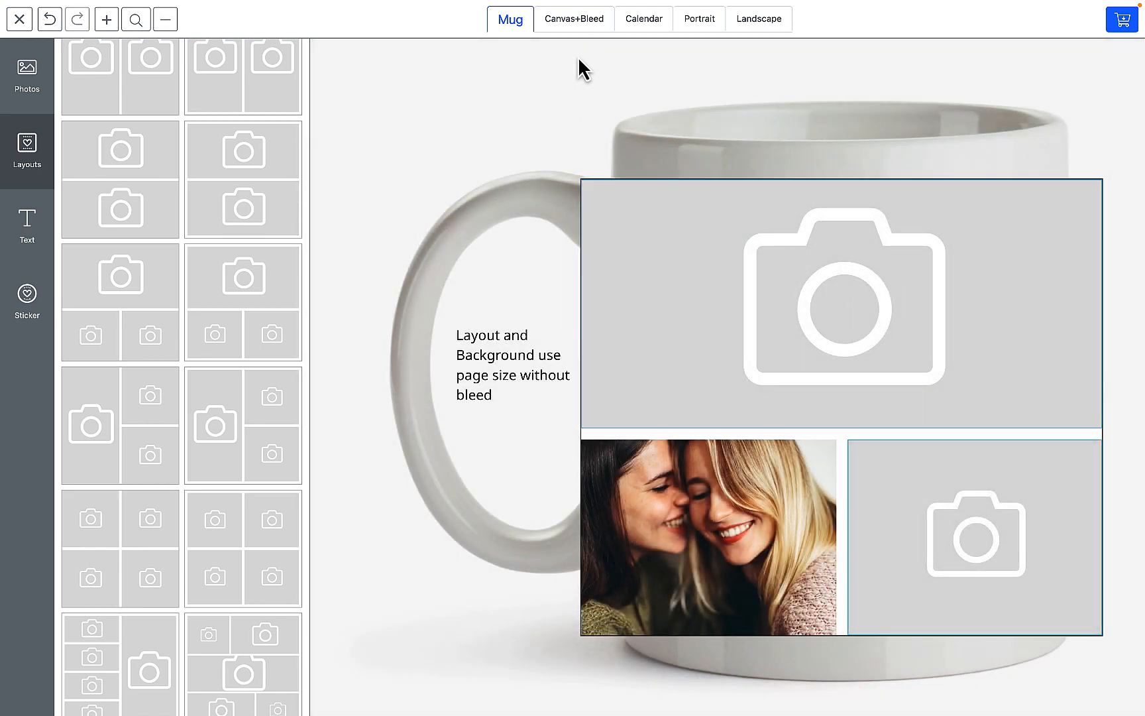
left_click(581, 20)
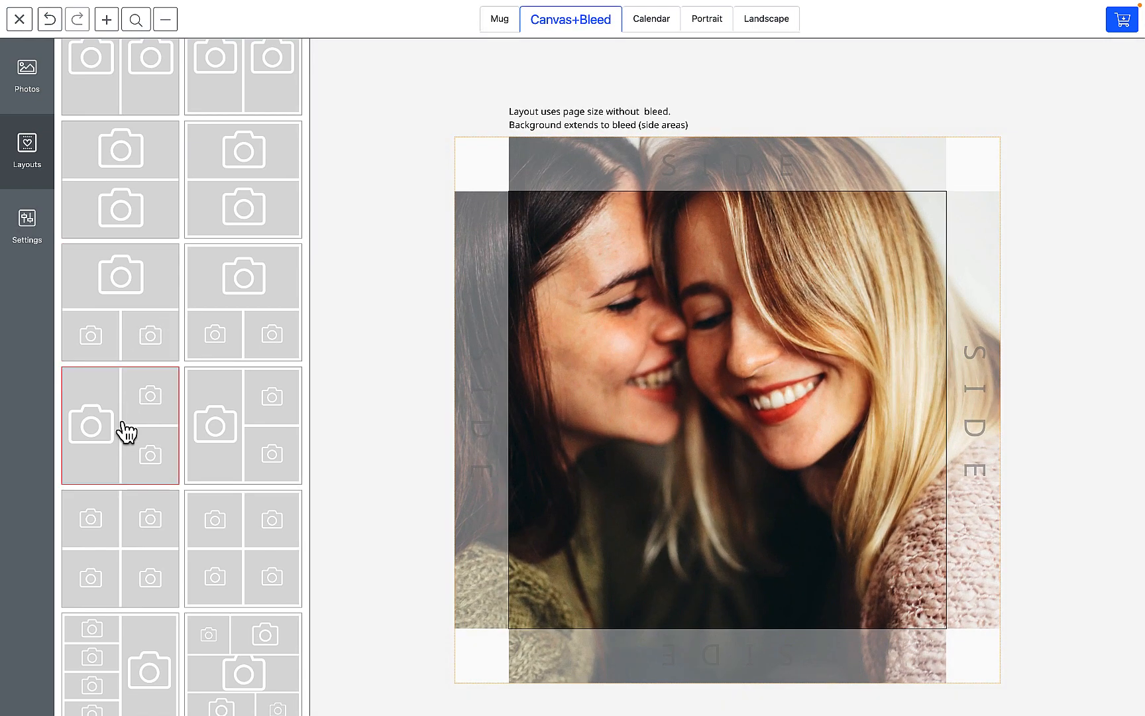
left_click(123, 441)
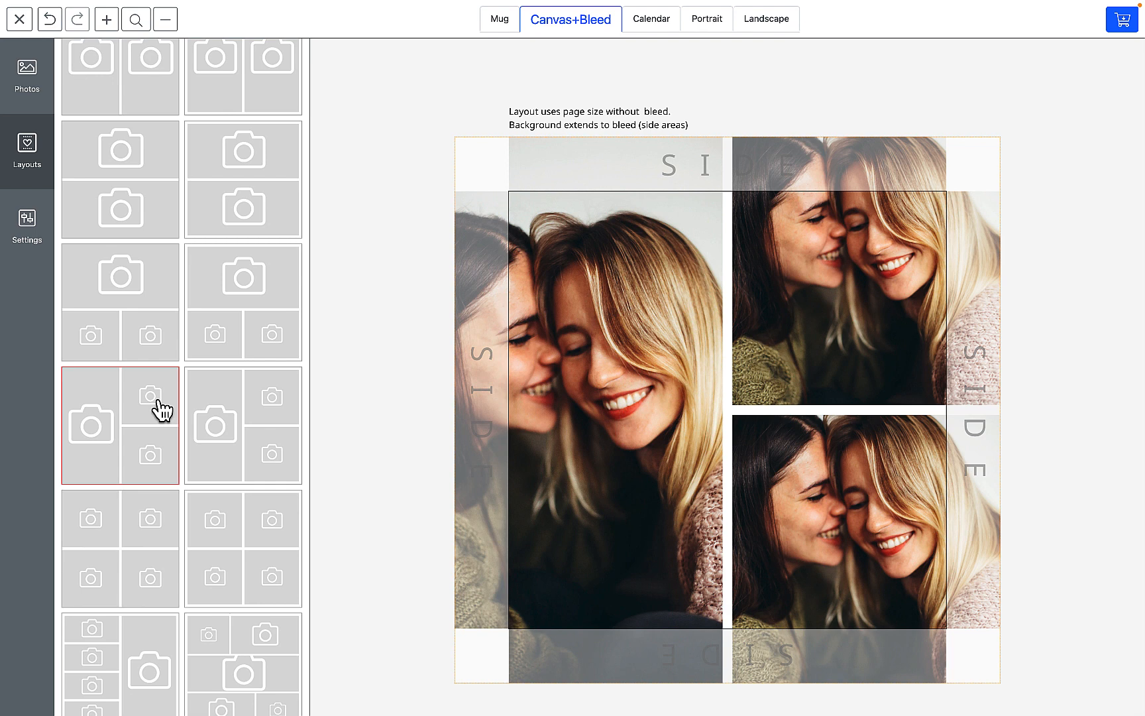
- Leave the buyer preview and create a new standalone template with page size A4
left_click(19, 18)
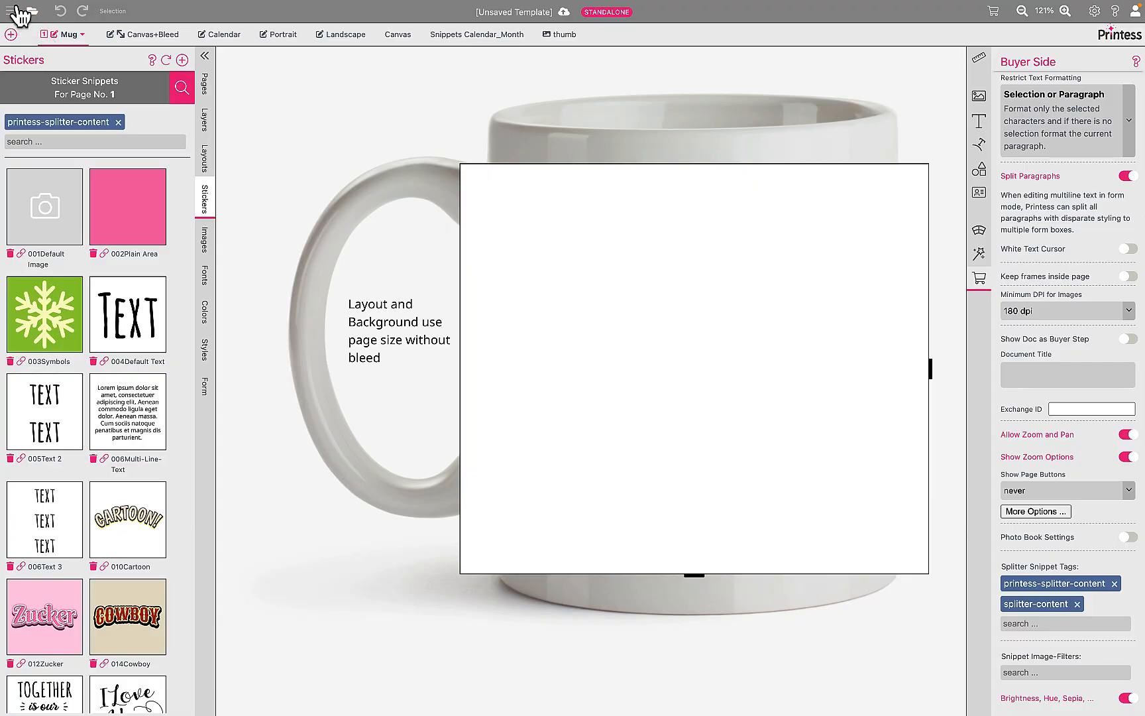
left_click(20, 12)
left_click(77, 13)
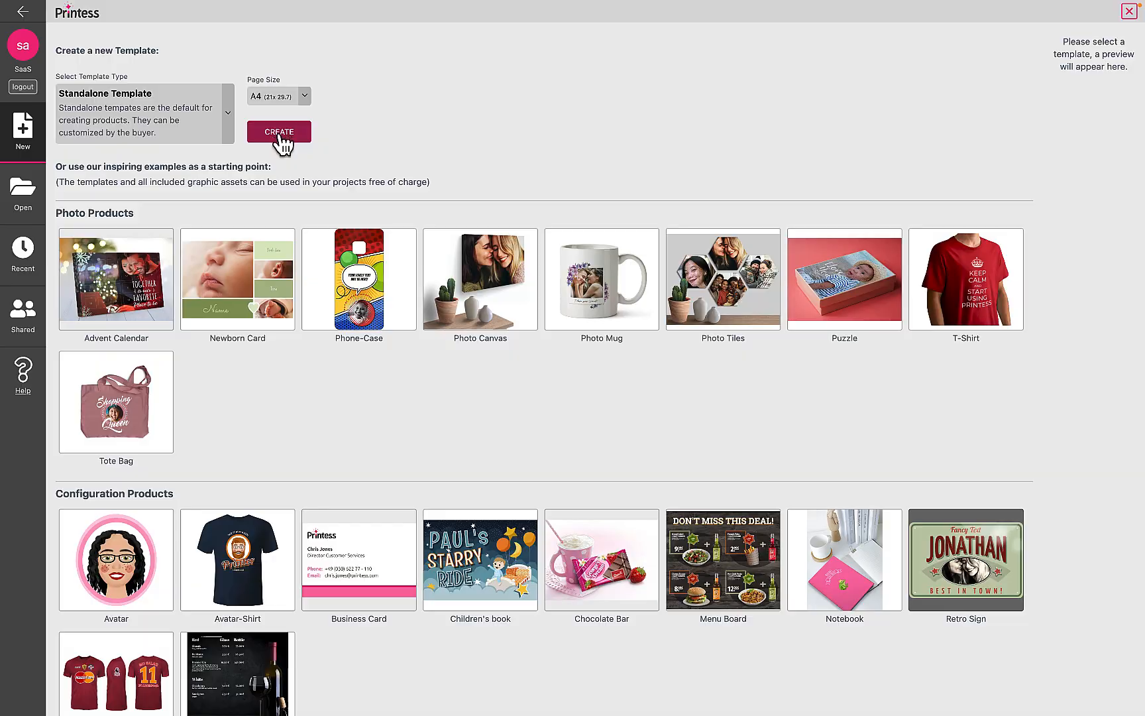
left_click(279, 132)
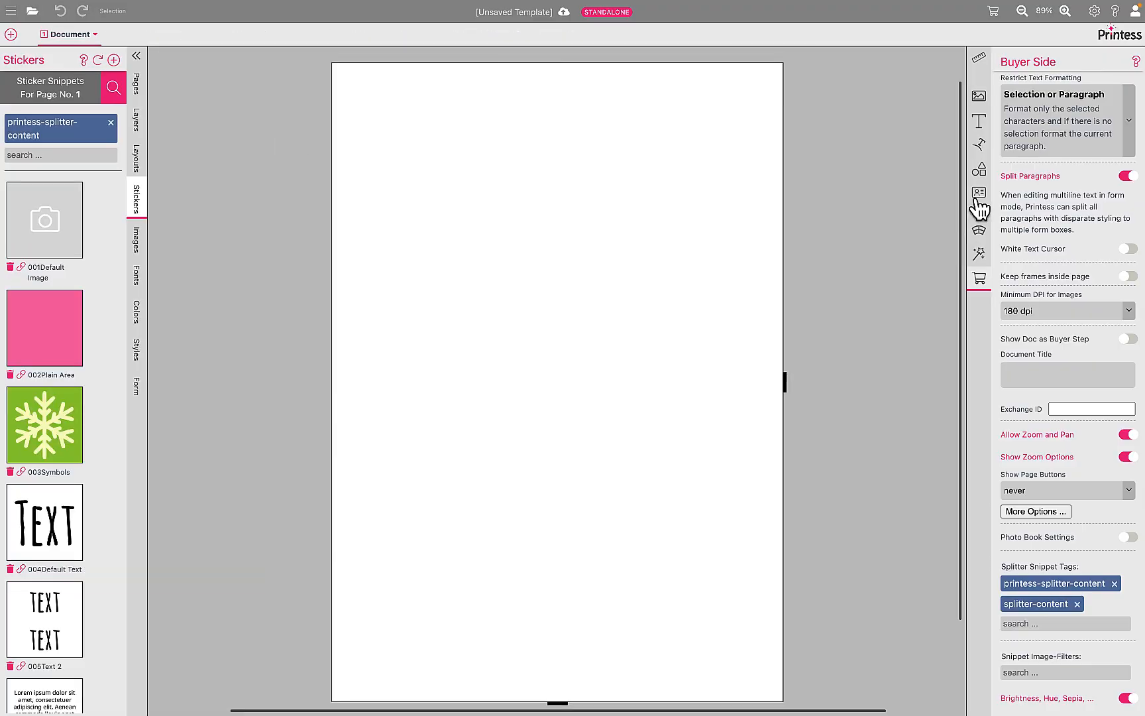
- Add a placeholder image to the blank page and enable Dock to Bleed for its frame
left_click(979, 97)
left_click(1057, 199)
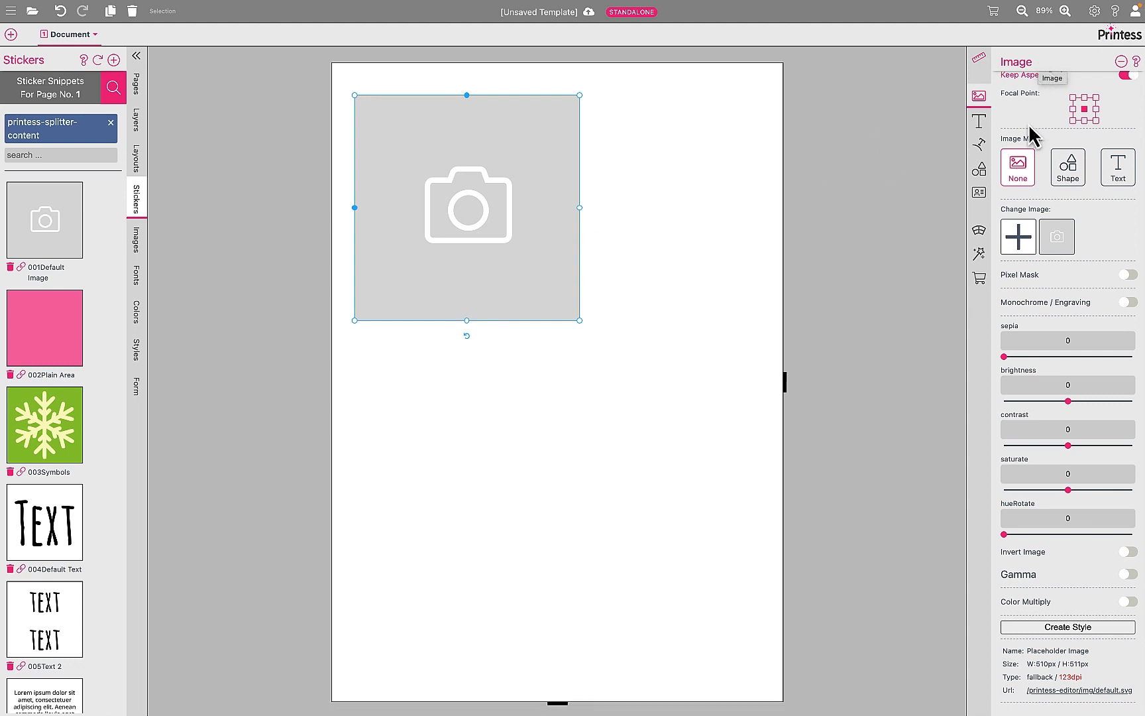
left_click(979, 58)
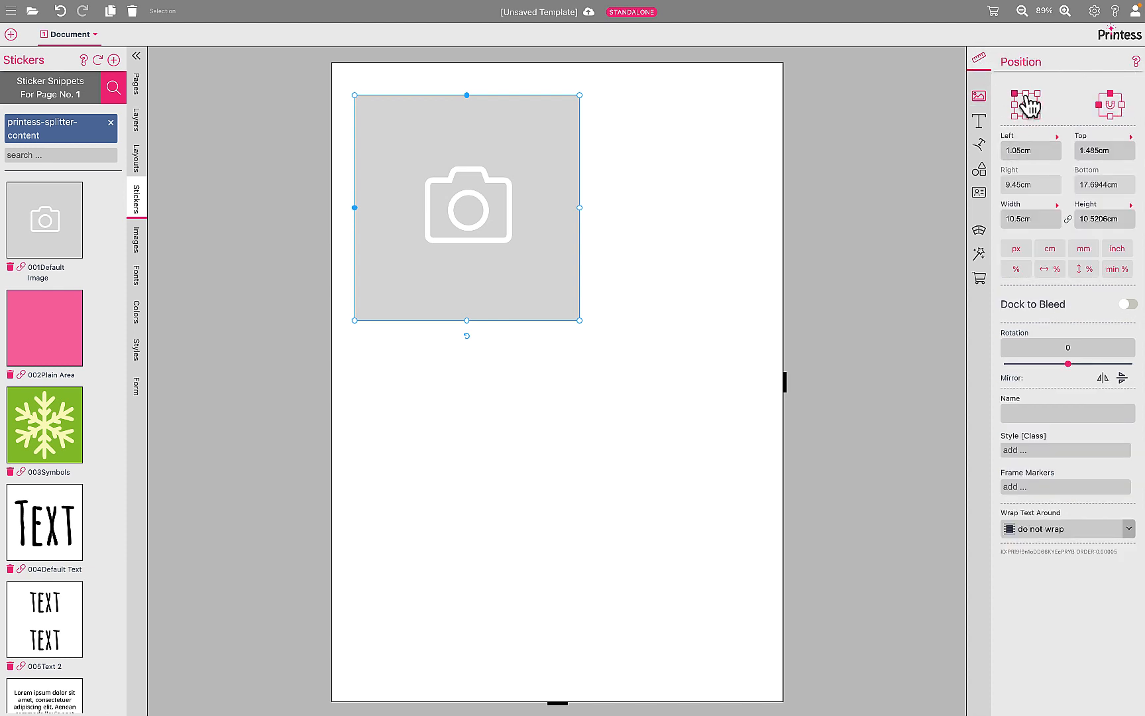
left_click(1128, 305)
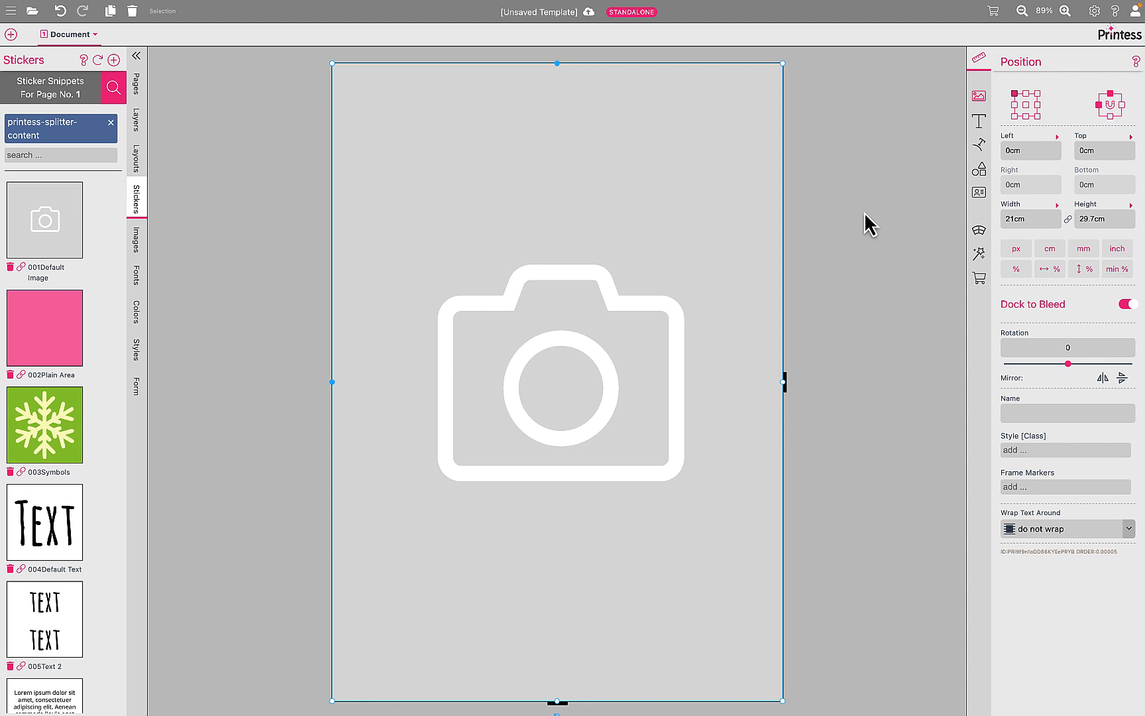
- Set the document's paste board color to very light grey and its Show Frames value to 50
left_click(931, 158)
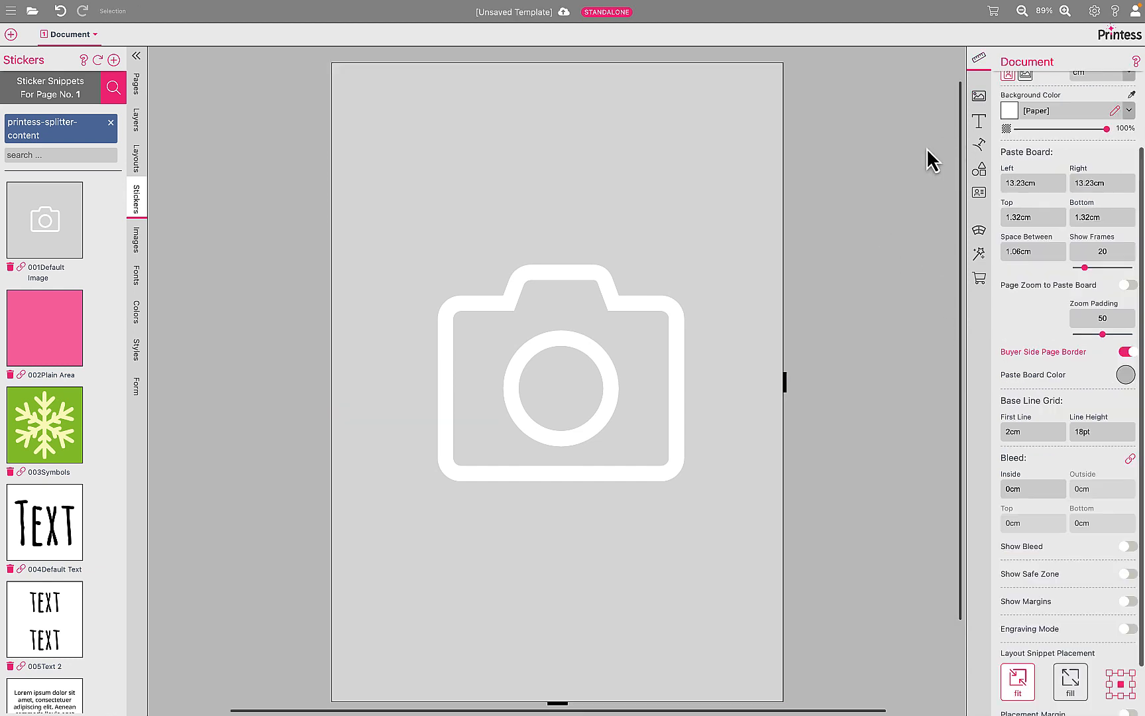
left_click(1125, 375)
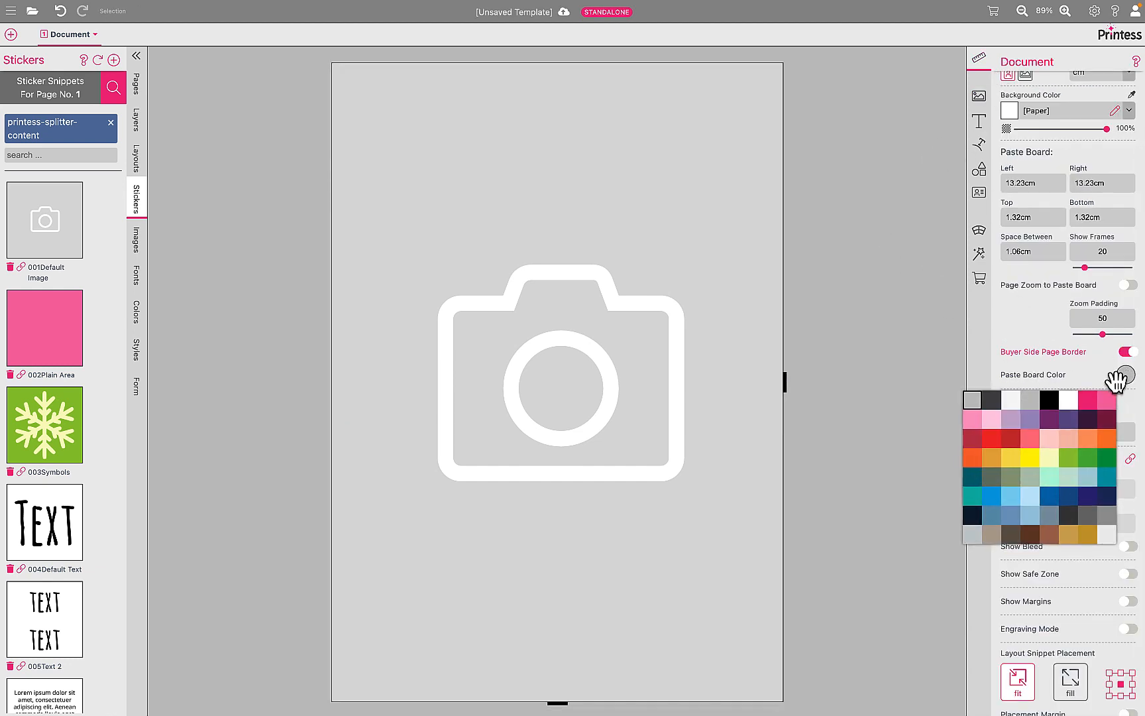
left_click(1012, 400)
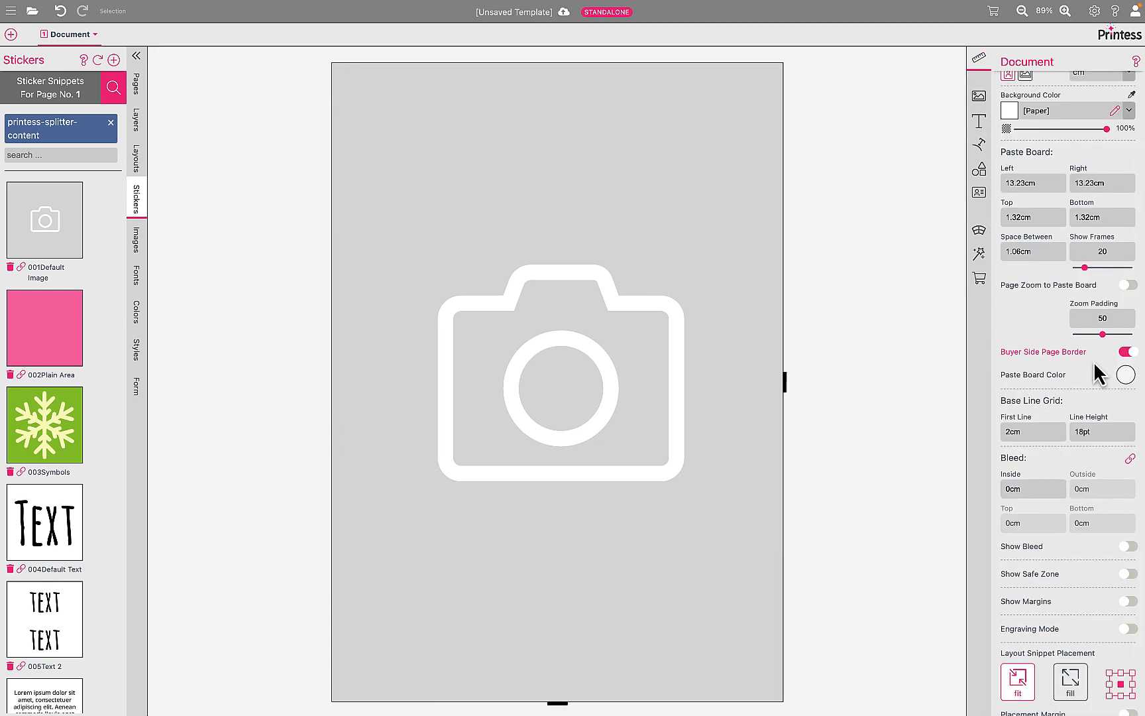
left_click_drag(1086, 268, 1103, 267)
- Set the document's linked bleed to 1 cm on all sides
left_click(1004, 491)
type("1")
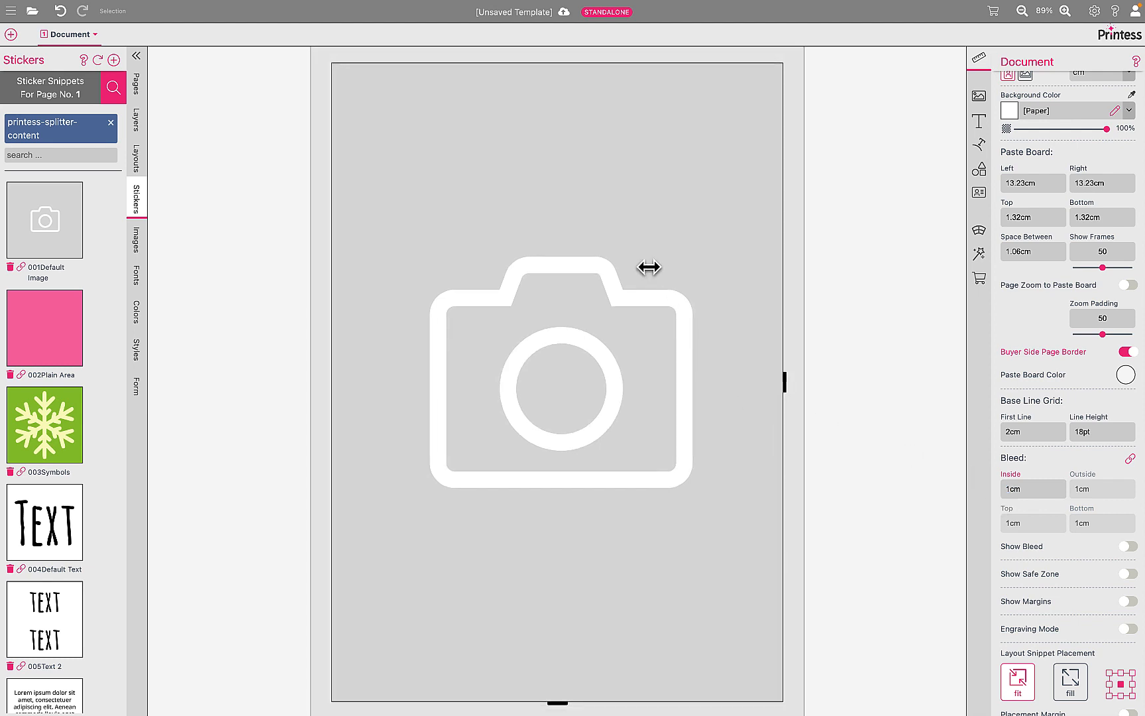
- Select the placeholder image frame and examine its position and size settings
left_click(649, 266)
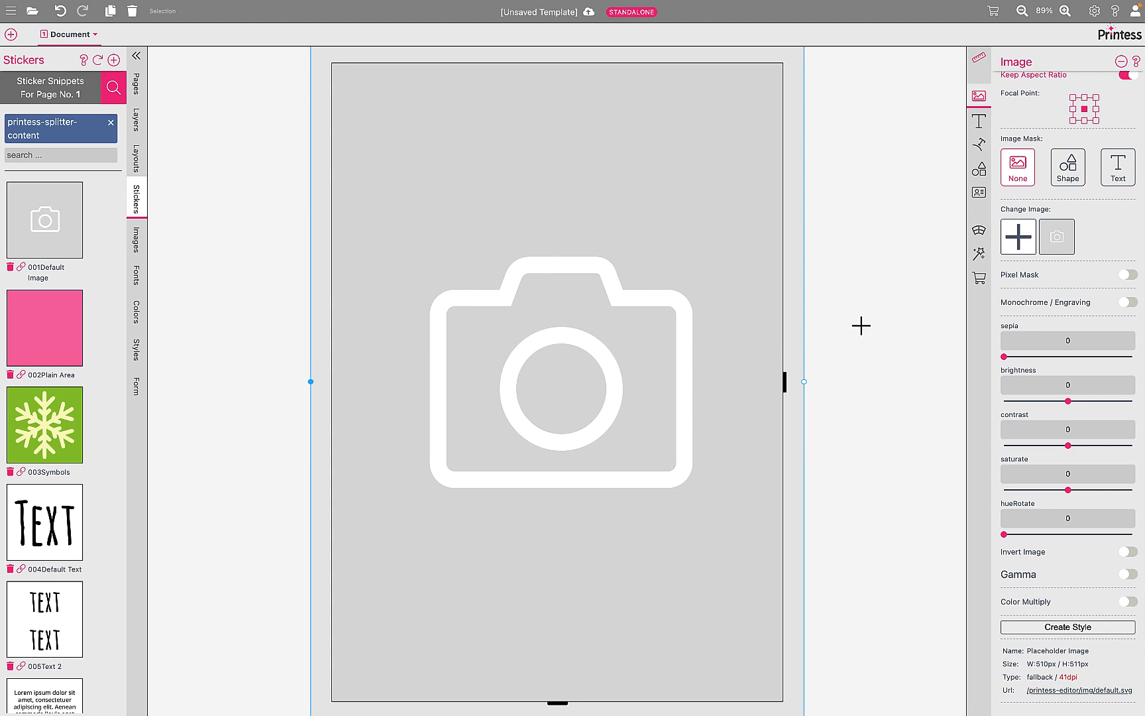
scroll(1018, 338, "up", 3)
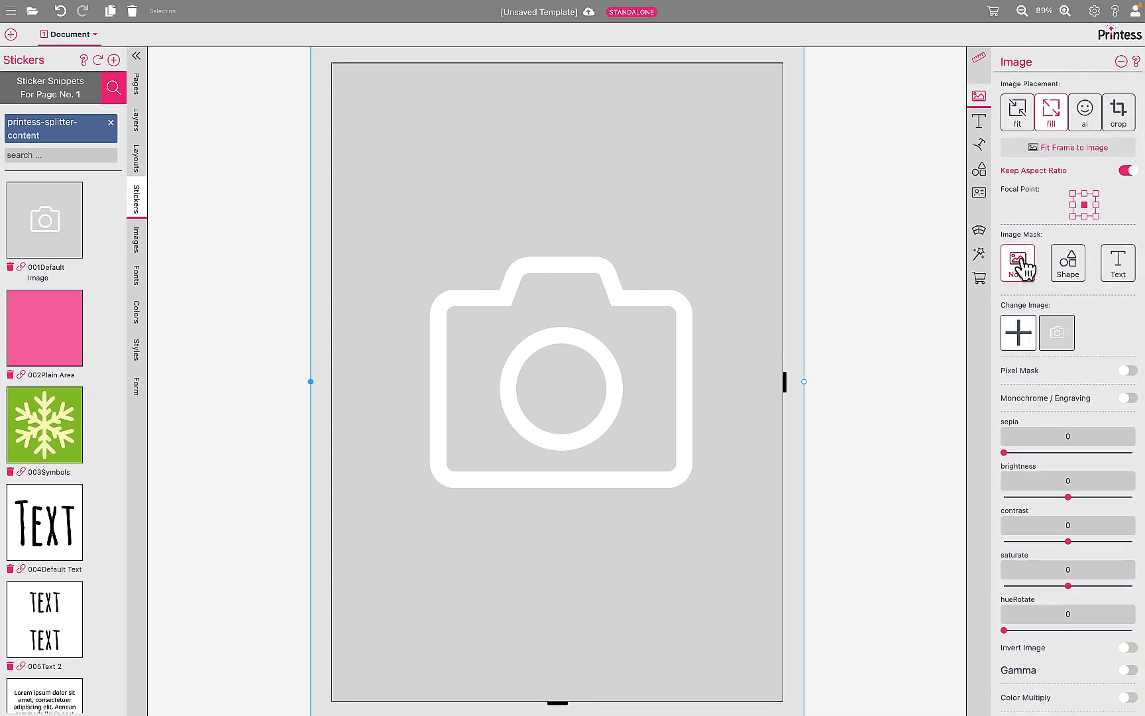
left_click(985, 60)
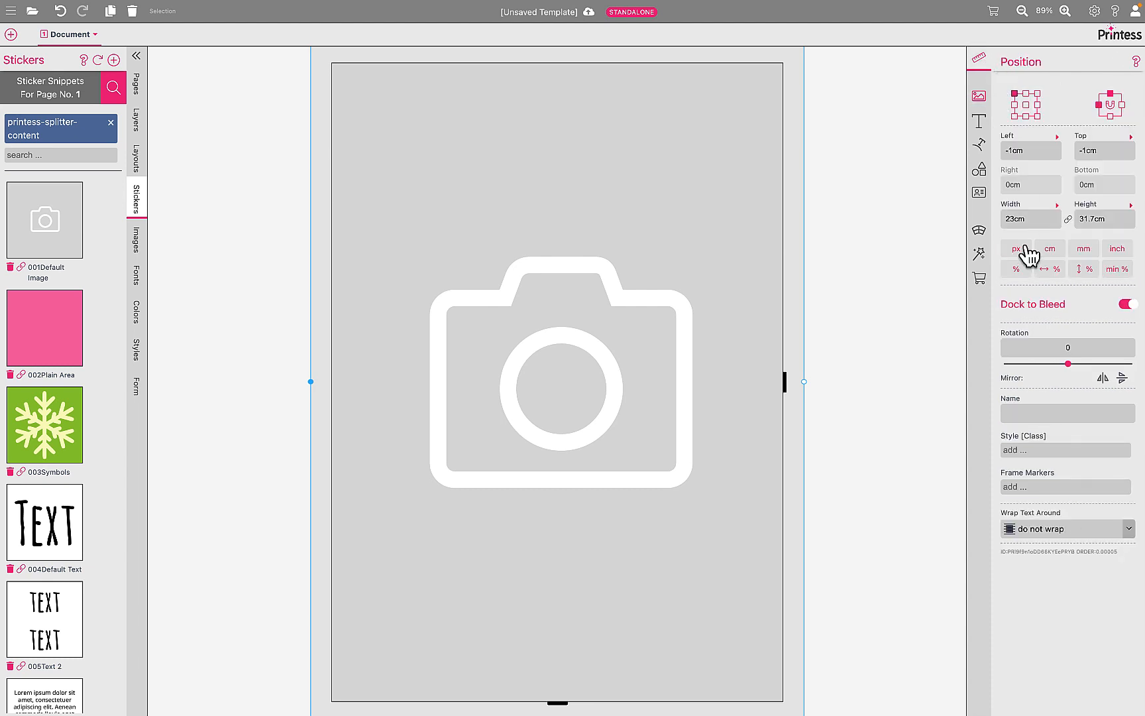
- Change the page orientation to landscape and check how the placeholder image frame fits the bleed
key("Escape")
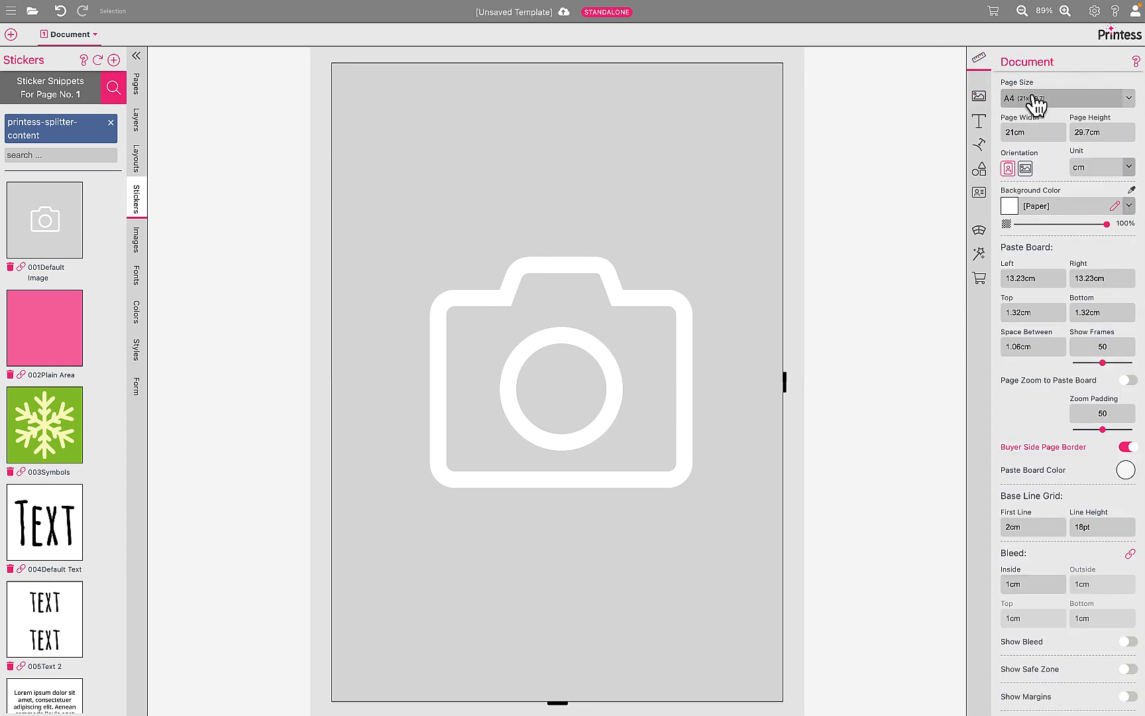
left_click(1025, 168)
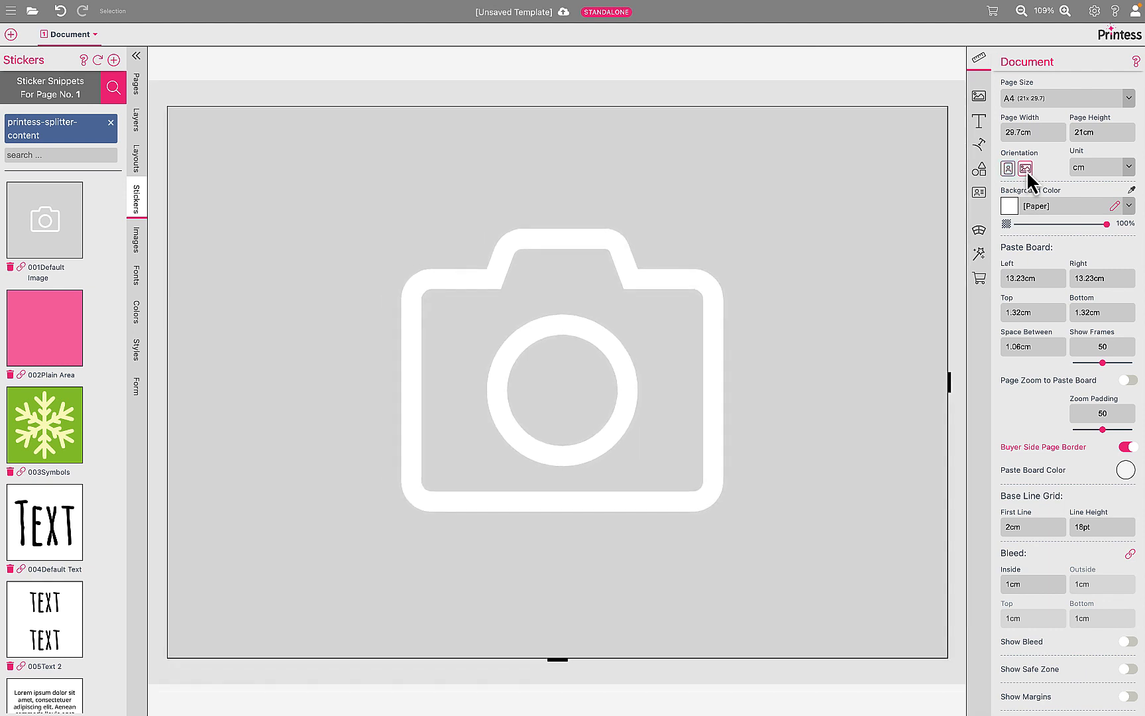
left_click(712, 87)
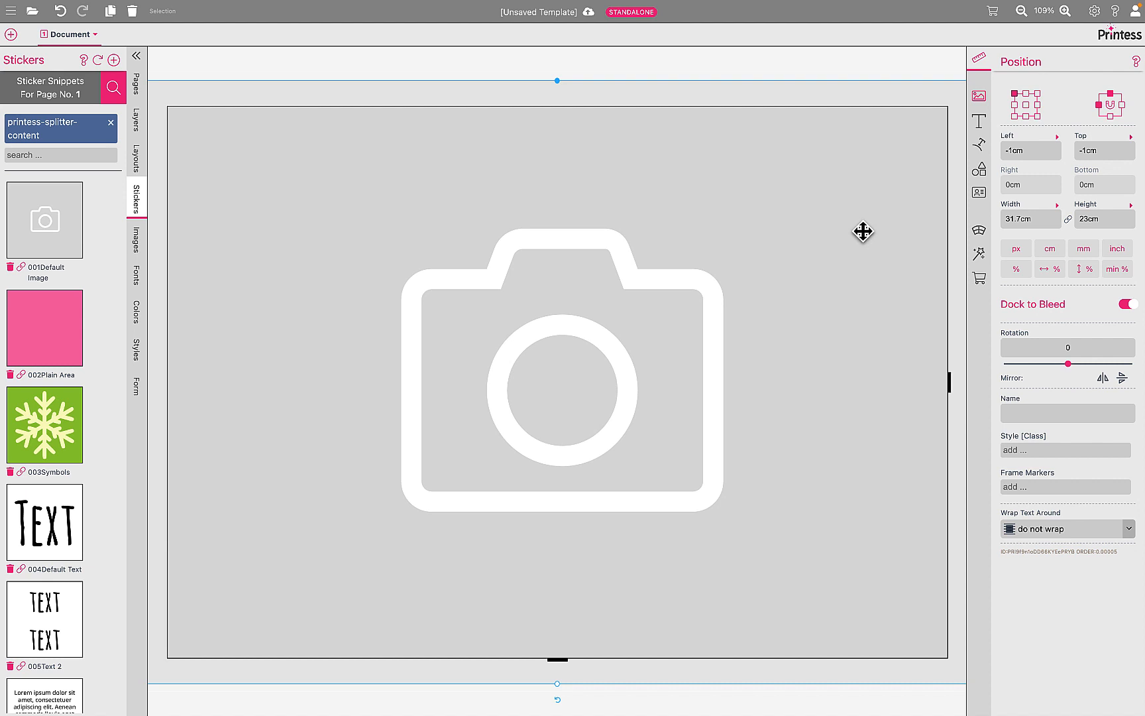
scroll(862, 230, "right", 3)
scroll(862, 230, "down", 1)
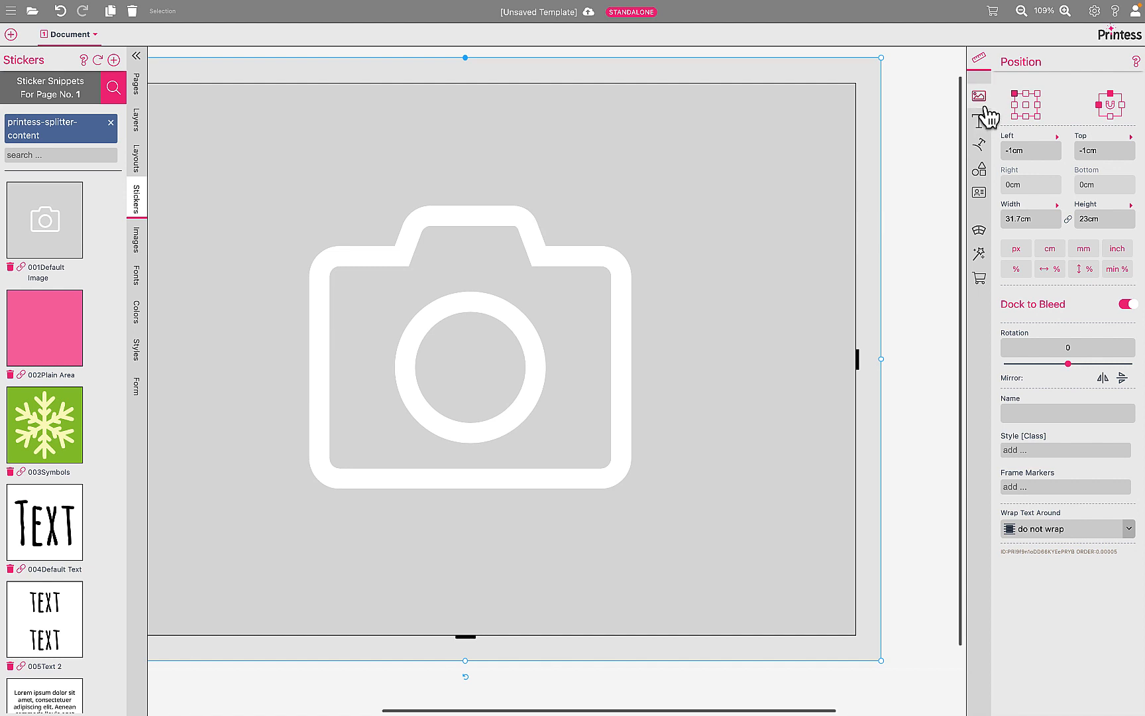
- Set the document's linked bleed to 0 cm on all sides
left_click(925, 92)
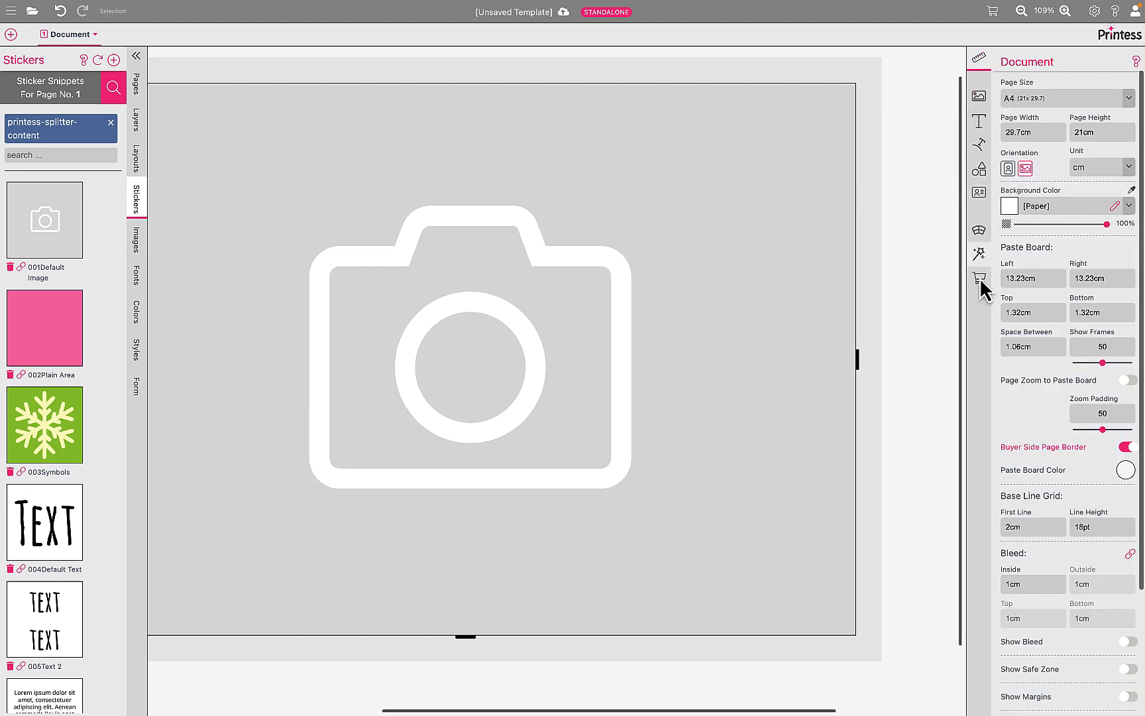
scroll(1014, 440, "down", 1)
left_click(1012, 556)
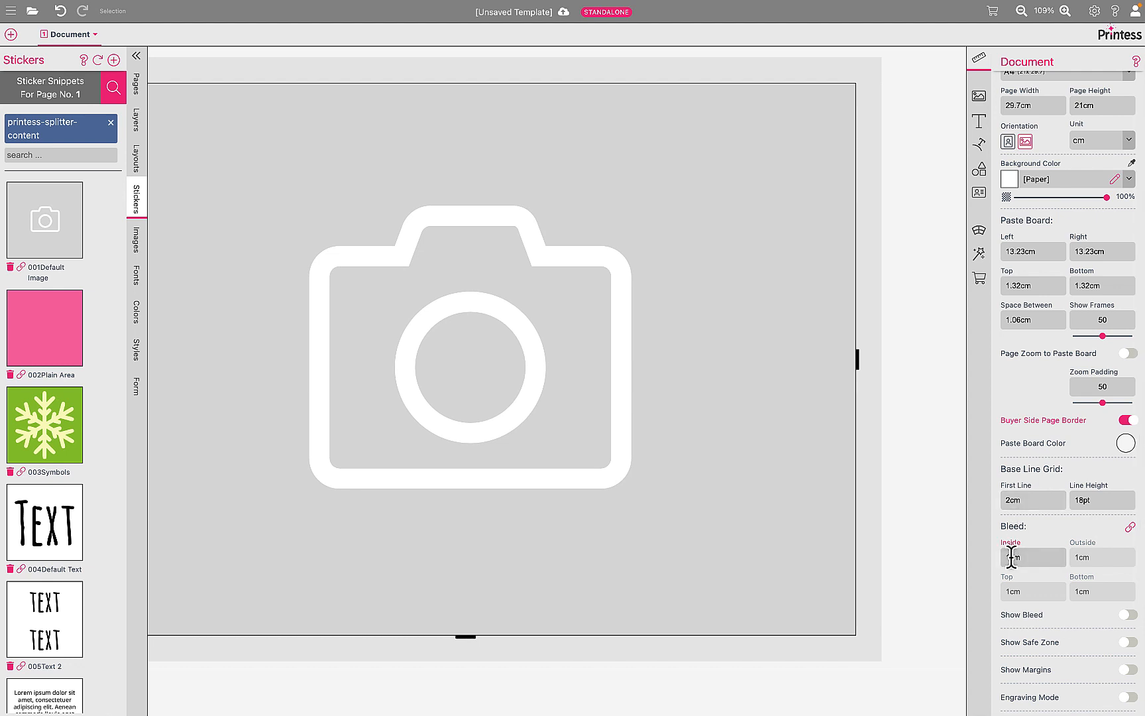
key("Return")
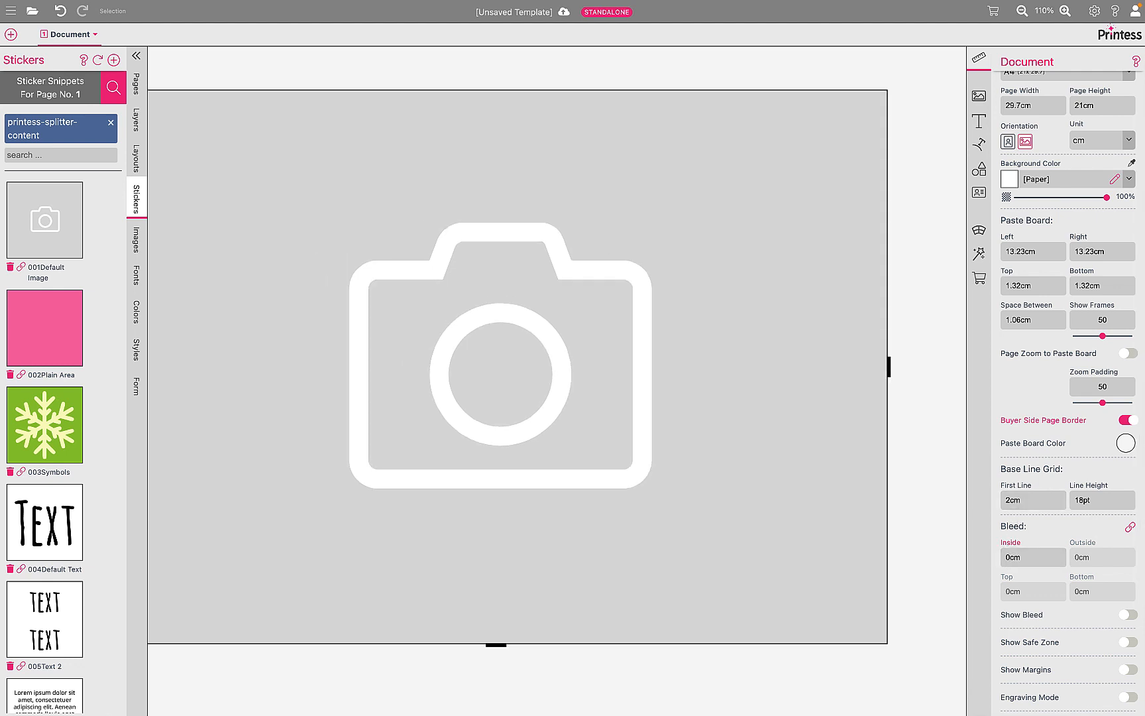
- Resize the placeholder image frame to cover only the left half of the landscape page, 14.85 cm wide
left_click(941, 384)
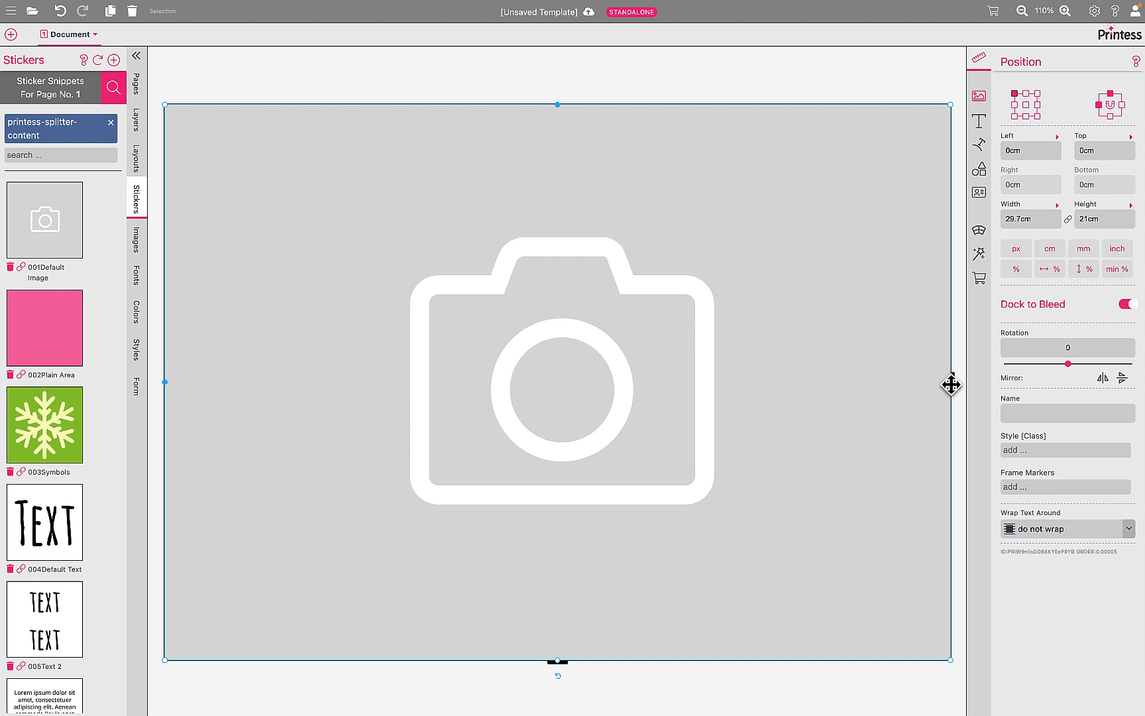
left_click_drag(947, 385, 558, 397)
scroll(588, 441, "down", 2)
scroll(588, 442, "left", 1)
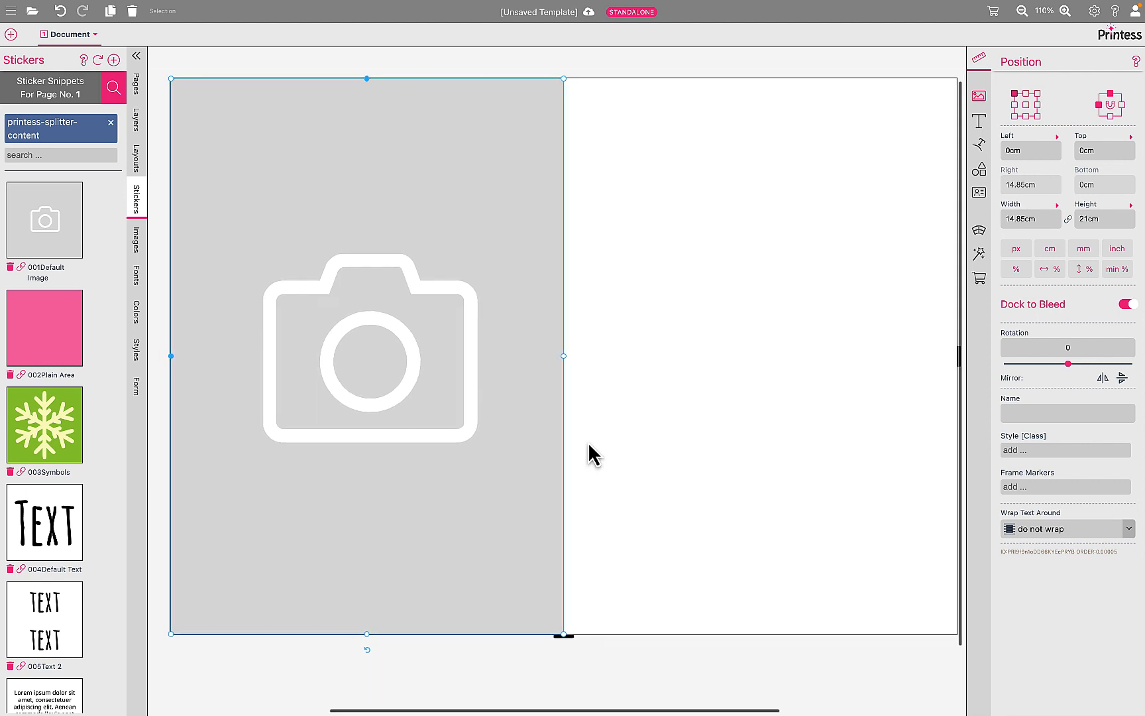
scroll(588, 442, "up", 1)
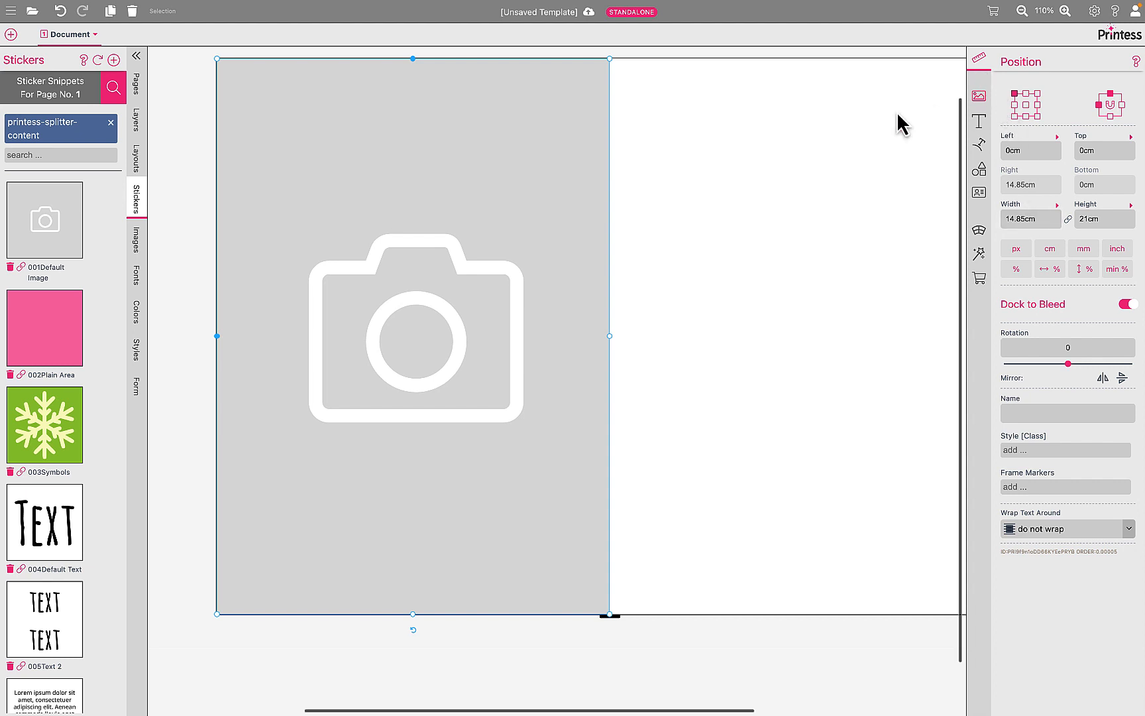
- Change the page orientation to portrait and set the document's linked bleed to 1 cm on all sides
left_click(923, 58)
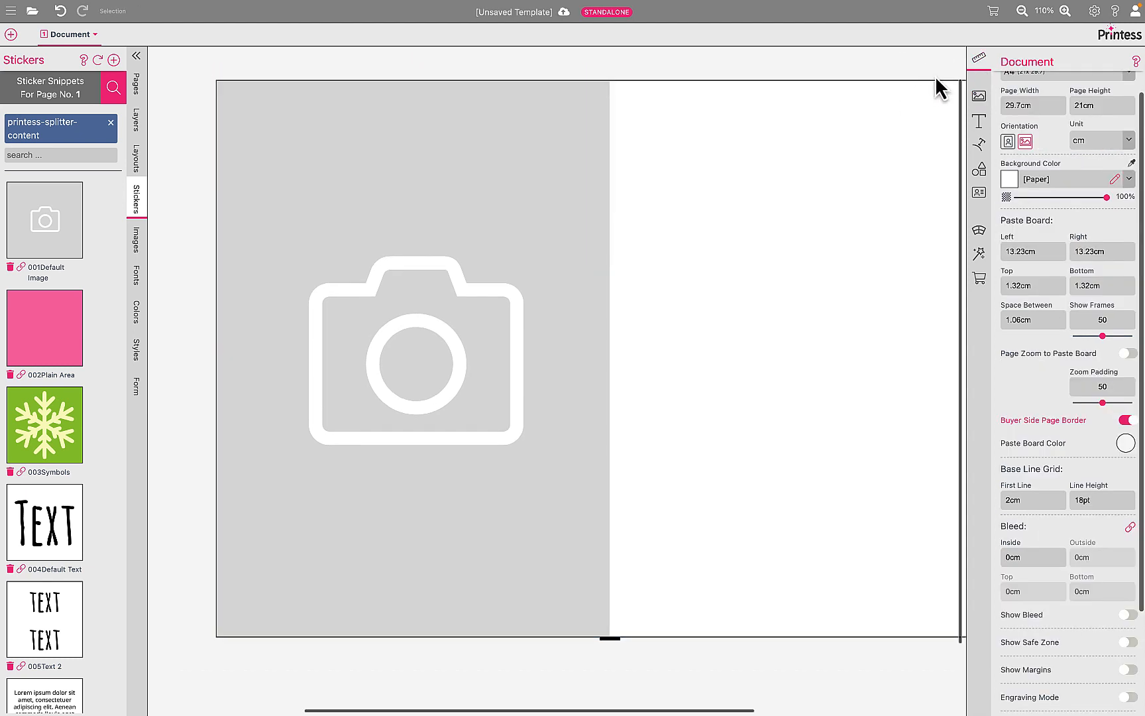
left_click(1008, 142)
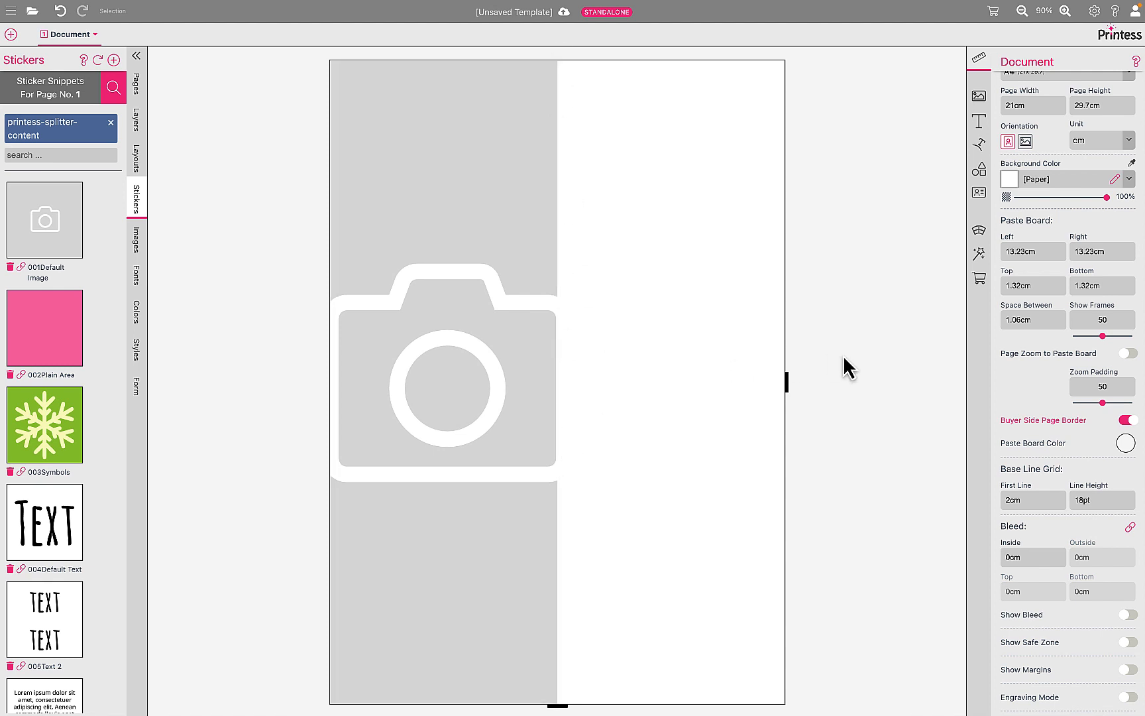
left_click(1009, 555)
type("1")
key("Return")
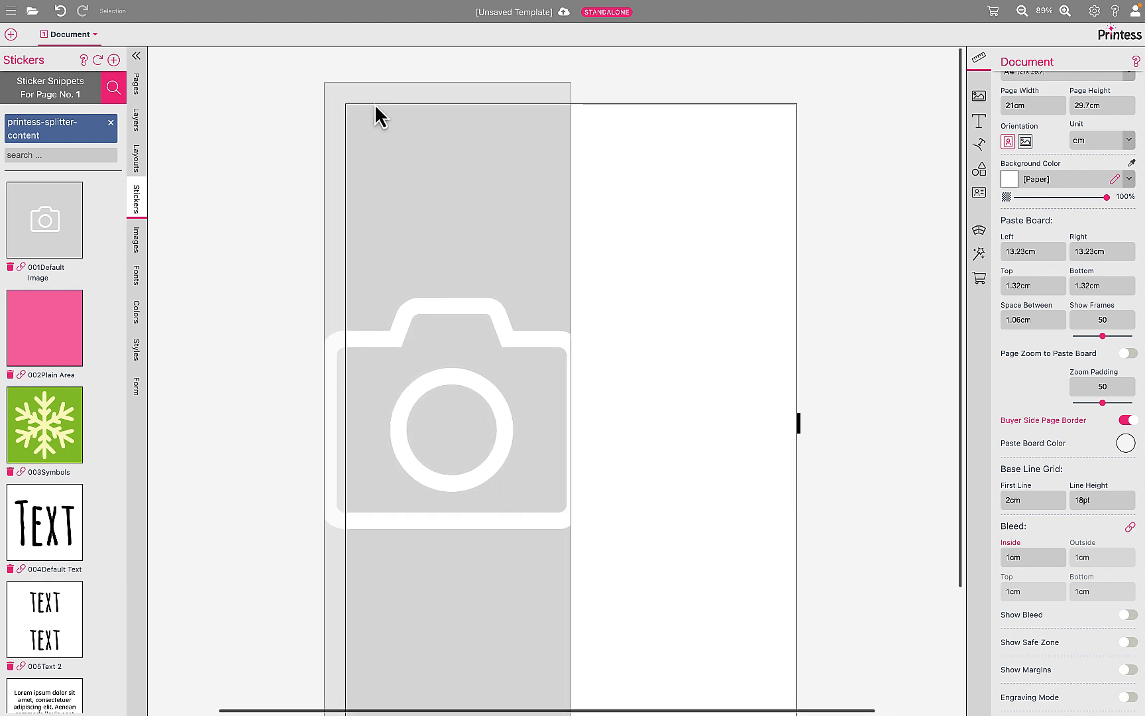
- Select the half-page image frame and examine how it extends into the bleed on its outer sides
scroll(368, 324, "down", 3)
scroll(365, 328, "down", 3)
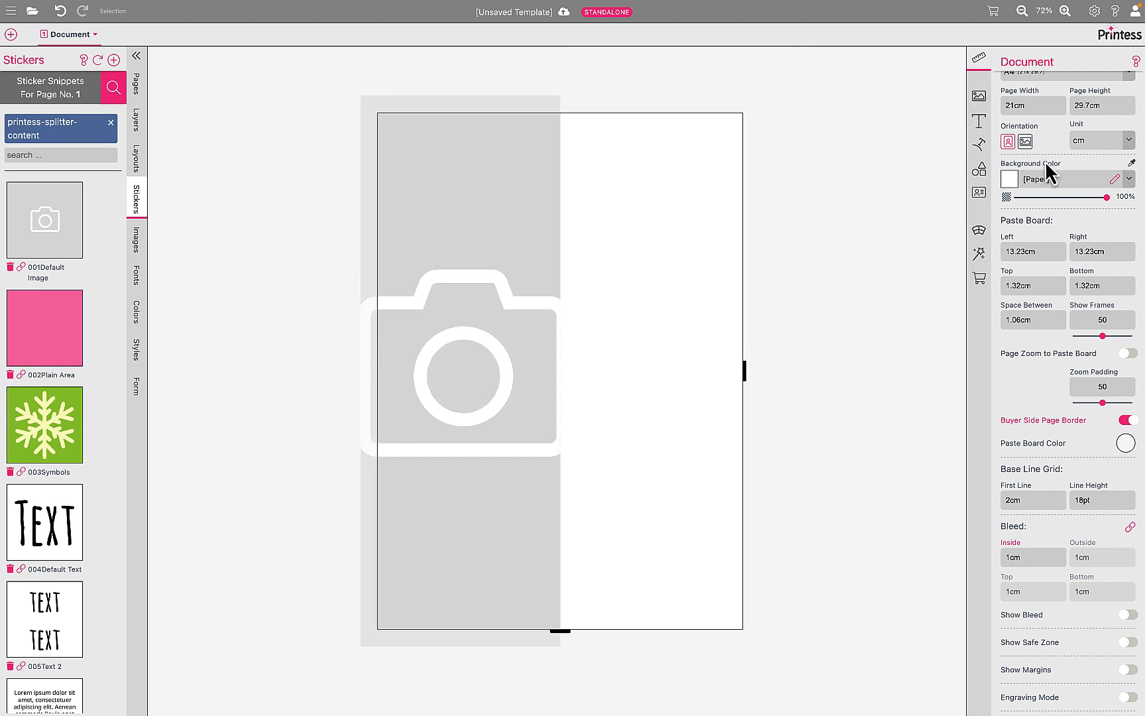
scroll(1048, 174, "up", 1)
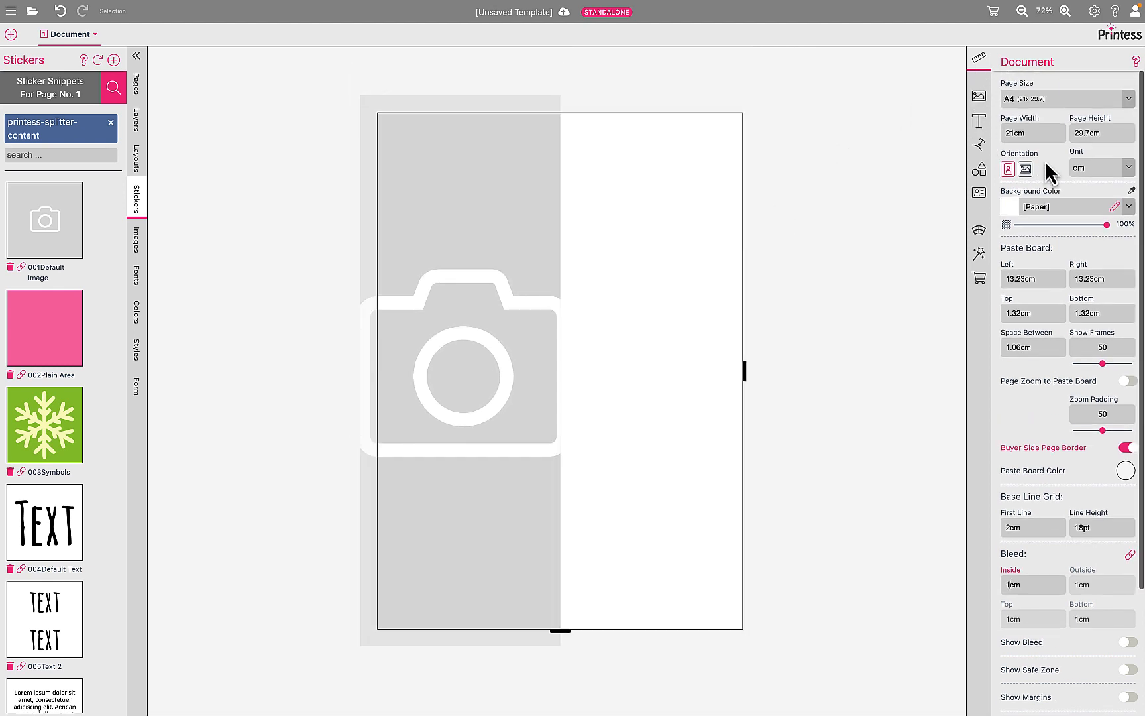
left_click(509, 179)
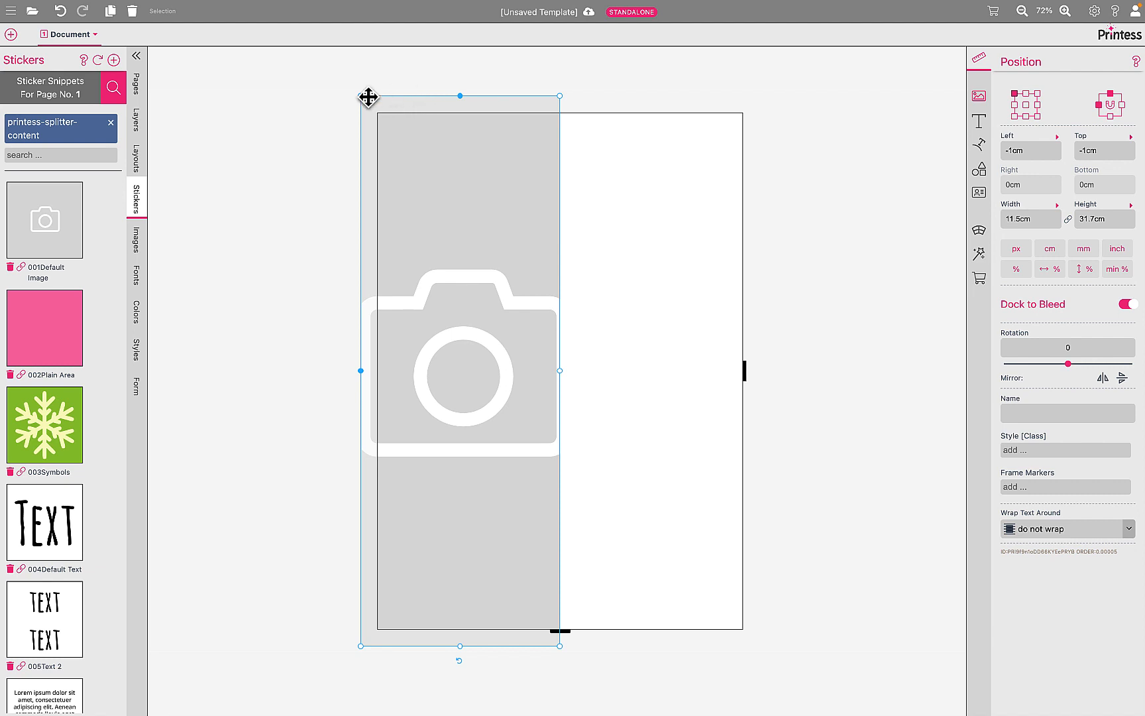